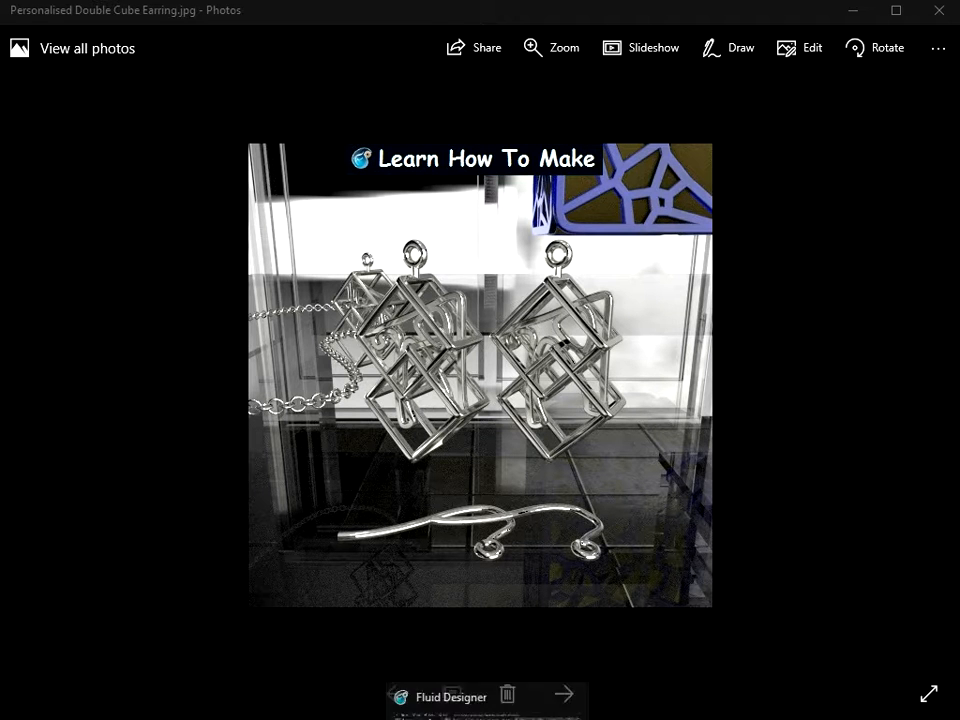
- Switch to Fluid Designer and browse the 3D Templates - Connectors library for the 1.5mm diameter hole wire connector
{"action": "left_click", "coordinate": [488, 719]}
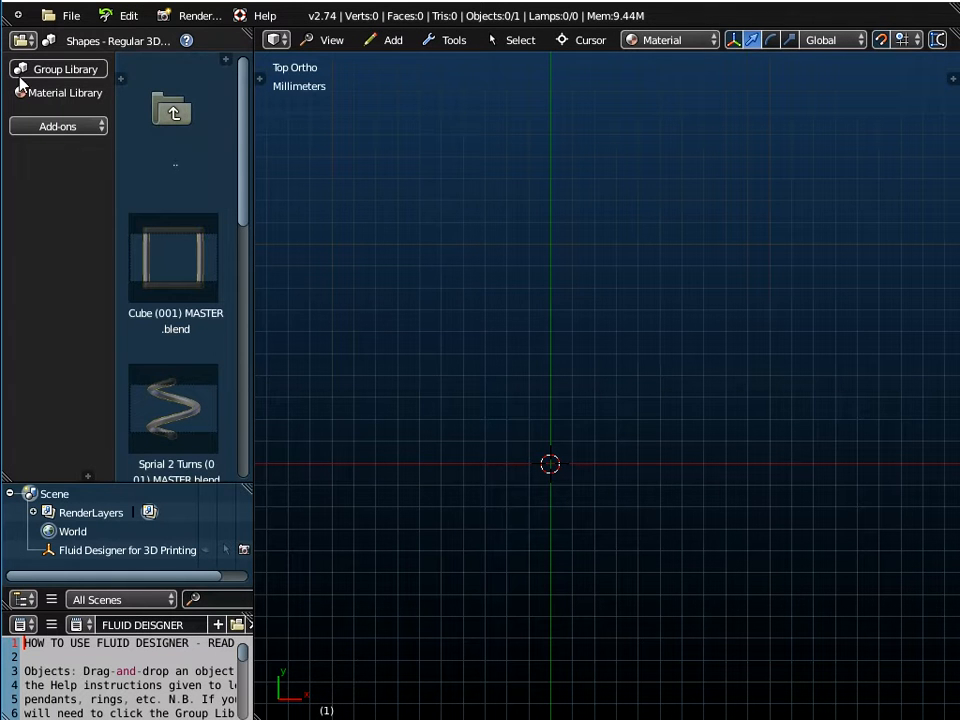
{"action": "left_click", "coordinate": [57, 70]}
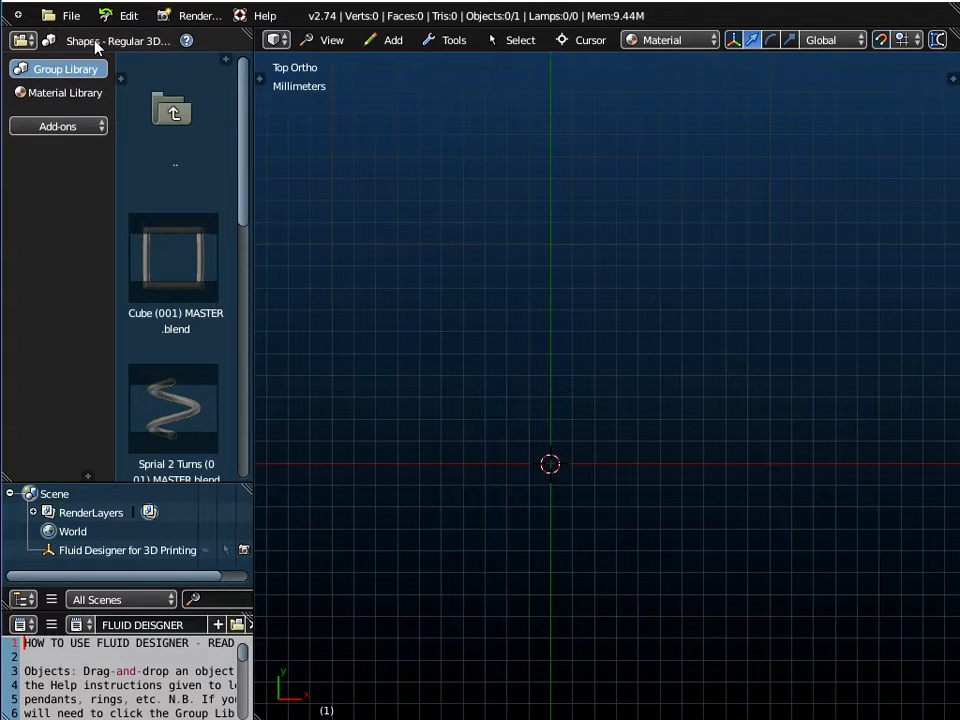
{"action": "left_click", "coordinate": [100, 41]}
{"action": "left_click", "coordinate": [92, 63]}
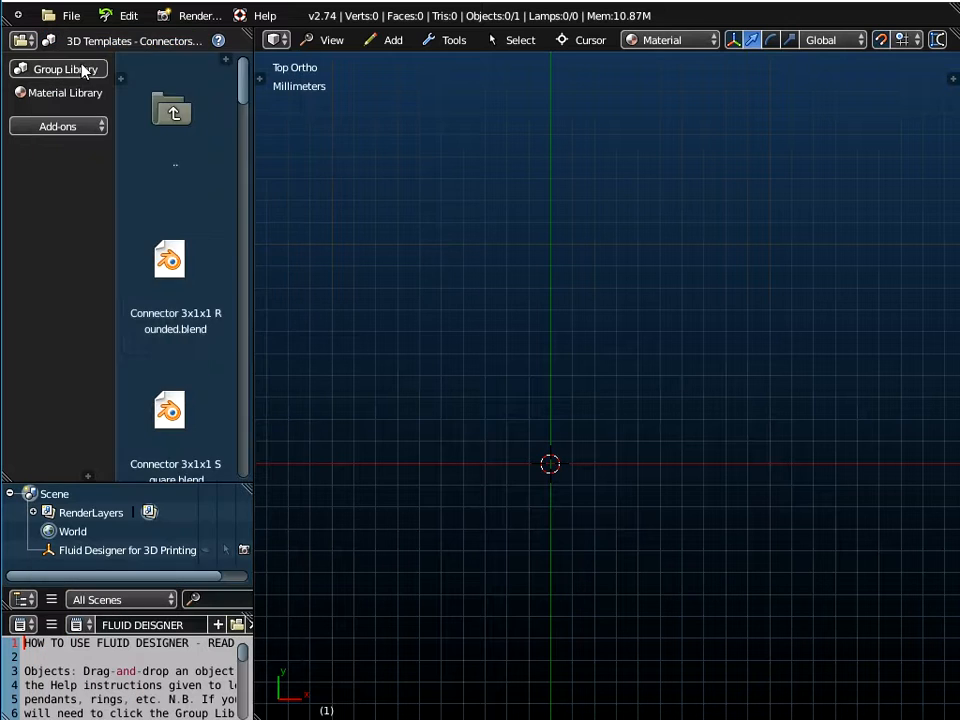
{"action": "left_click_drag", "start_coordinate": [247, 90], "coordinate": [244, 348]}
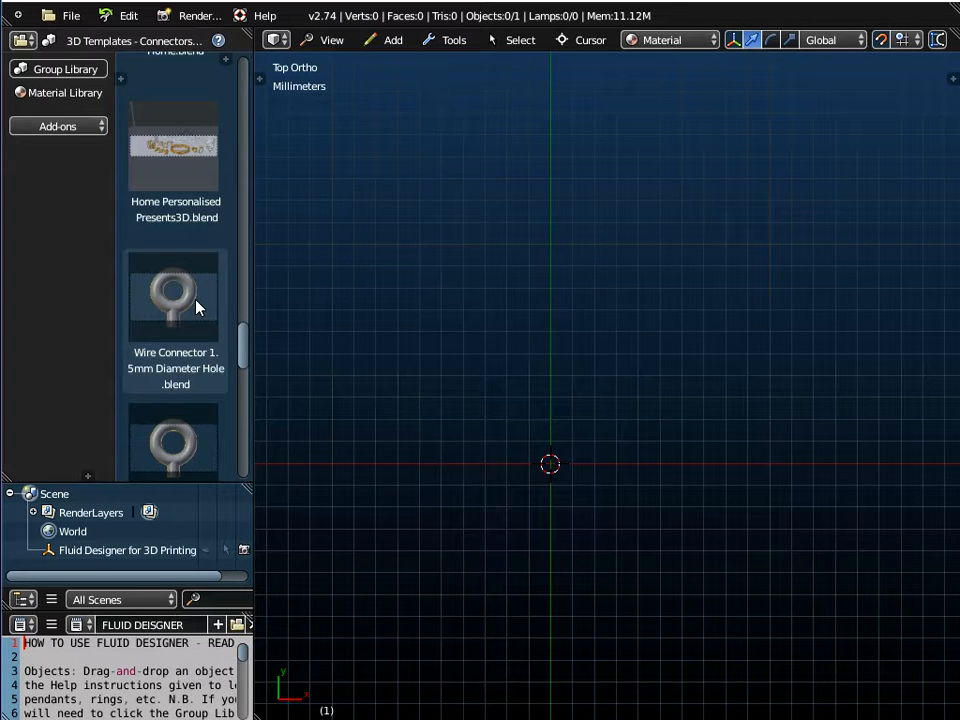
- Open the Patterns - Alphabet Harrington Font library and find the capital letter A template
{"action": "left_click", "coordinate": [90, 42]}
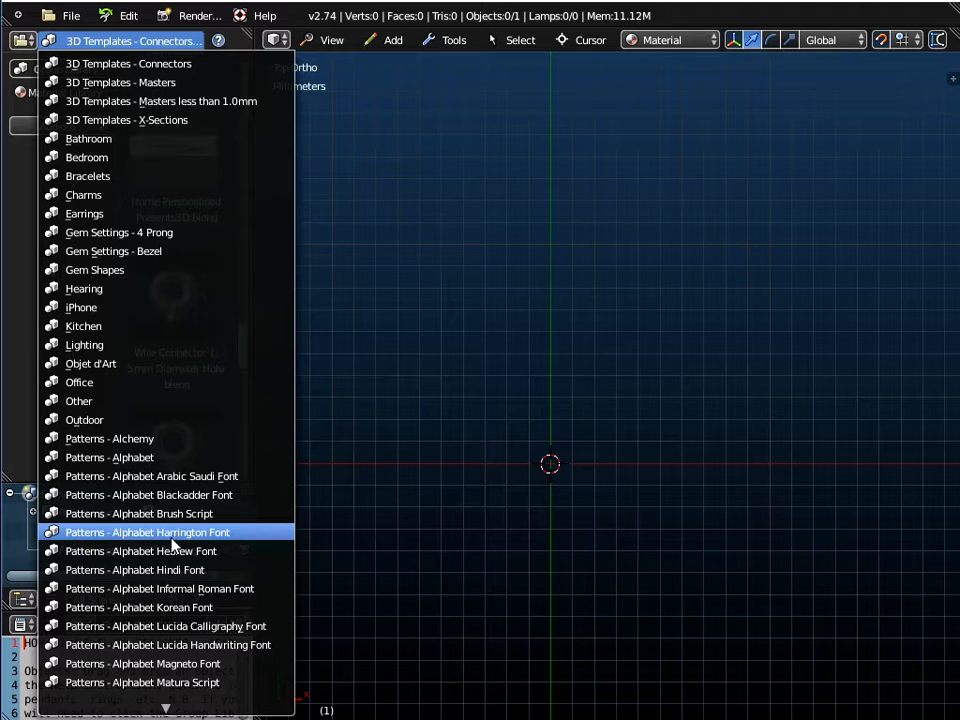
{"action": "left_click", "coordinate": [230, 533]}
{"action": "left_click_drag", "start_coordinate": [246, 195], "coordinate": [257, 279]}
{"action": "left_click", "coordinate": [173, 283]}
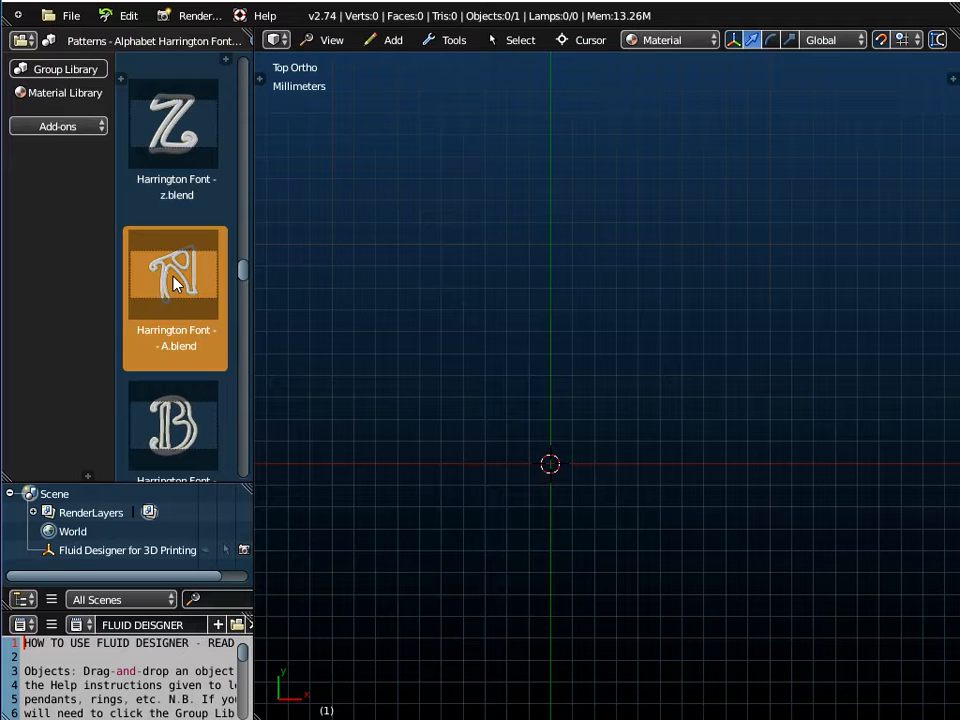
- Start a new file to reset the scene
{"action": "left_click", "coordinate": [122, 40]}
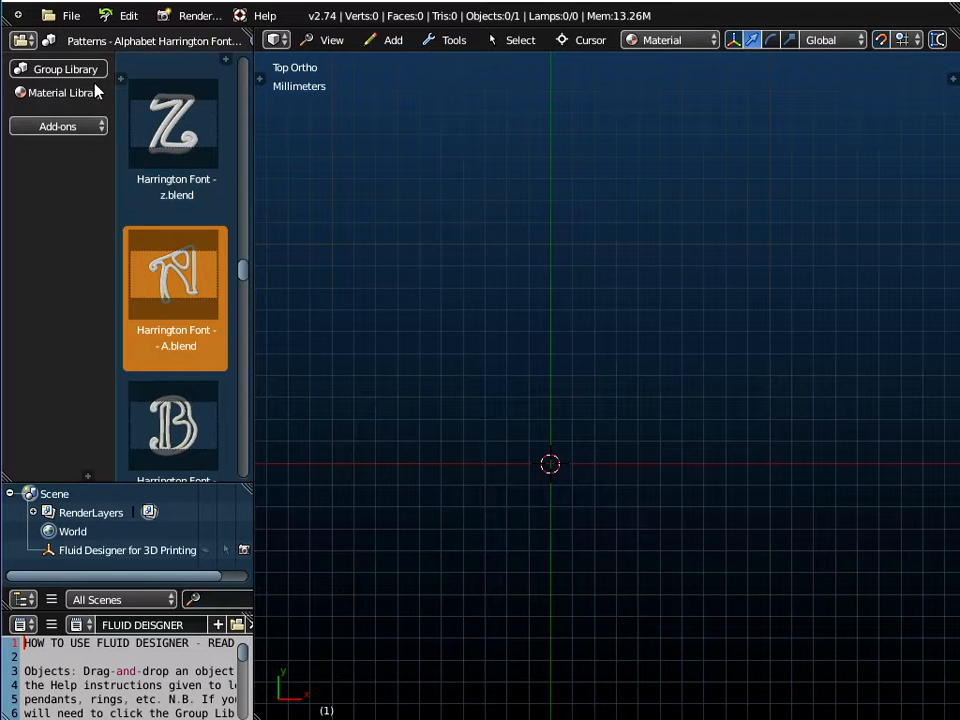
{"action": "left_click", "coordinate": [82, 43]}
{"action": "left_click", "coordinate": [68, 15]}
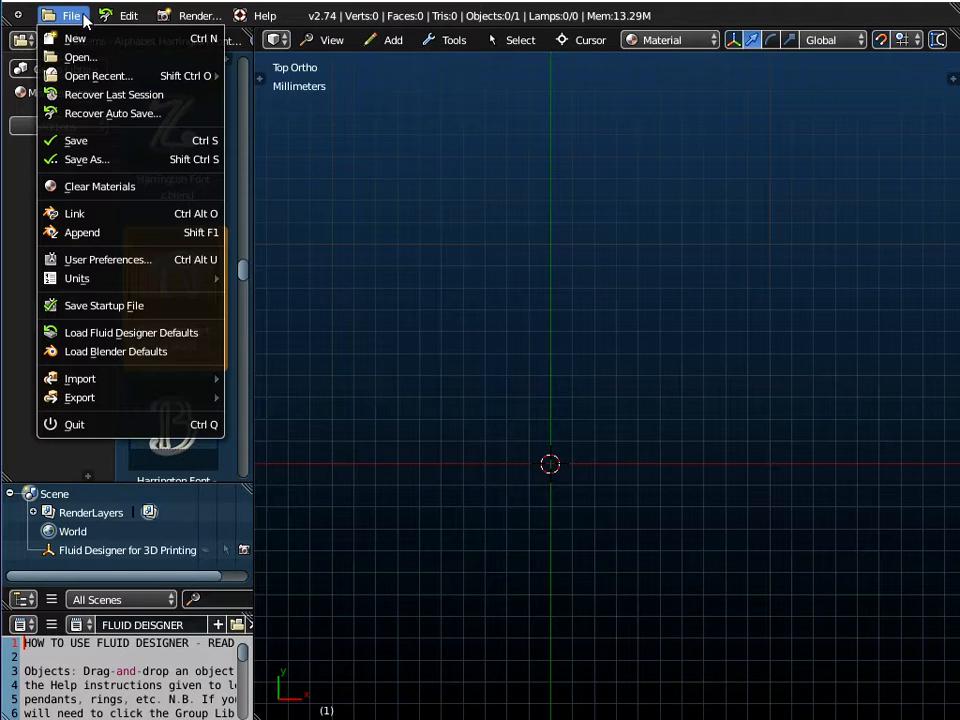
{"action": "left_click", "coordinate": [75, 38]}
{"action": "left_click", "coordinate": [77, 52]}
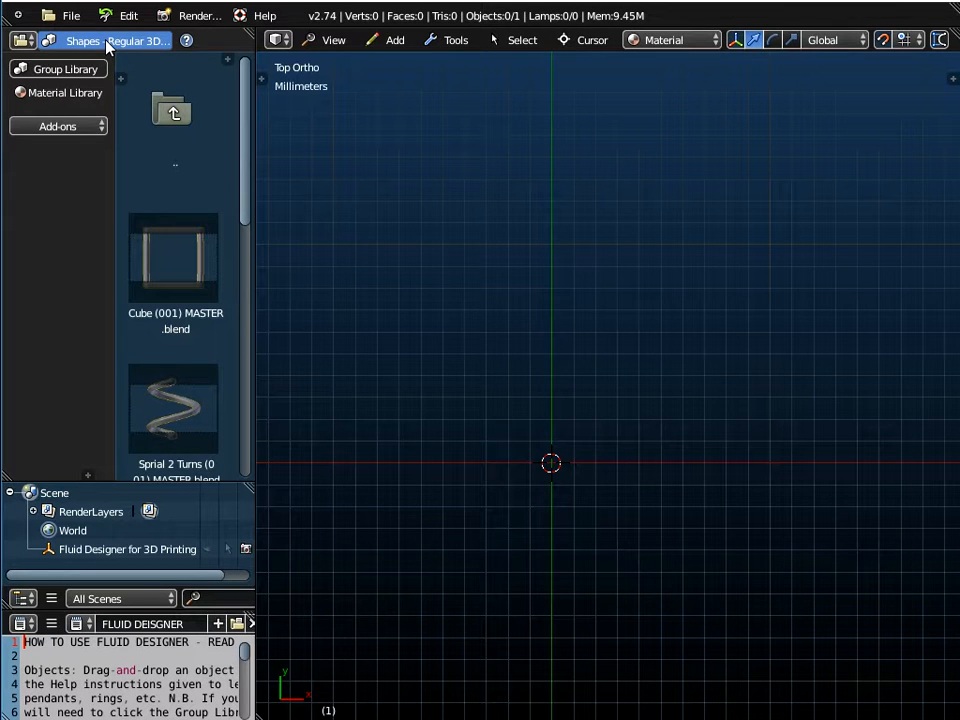
- Load the Cube (001) MASTER template from the regular 3D shapes library into the scene
{"action": "scroll", "coordinate": [208, 298], "scroll_direction": "down", "scroll_amount": 2}
{"action": "scroll", "coordinate": [208, 298], "scroll_direction": "up", "scroll_amount": 2}
{"action": "left_click_drag", "start_coordinate": [178, 261], "coordinate": [470, 304]}
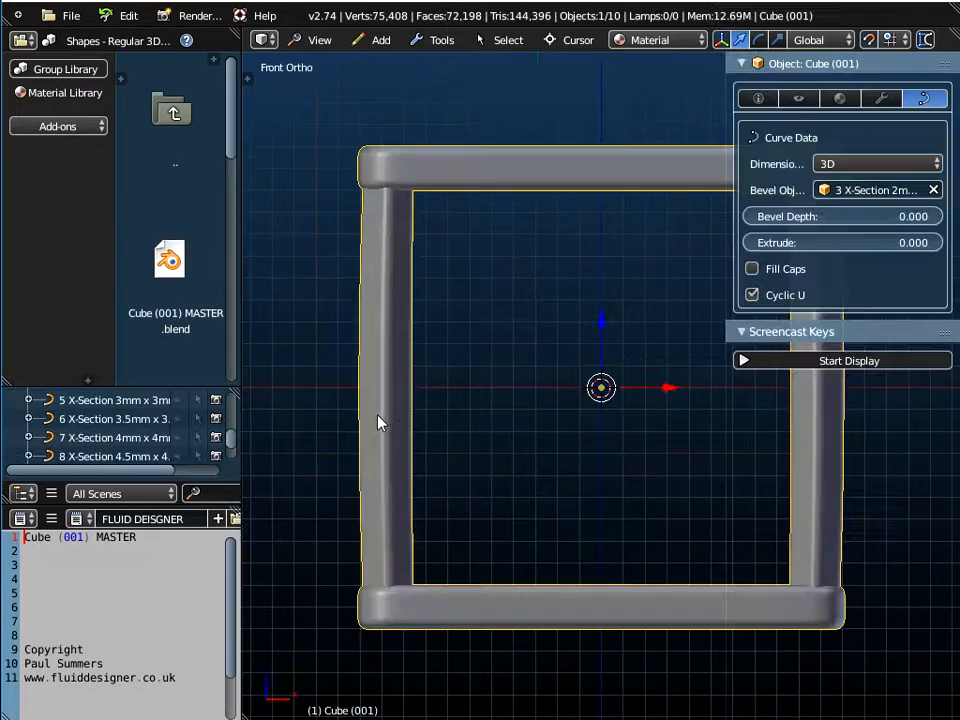
- Examine the cube in 3D and check its dimensions
{"action": "middle_click_drag", "start_coordinate": [475, 271], "coordinate": [670, 291]}
{"action": "left_click", "coordinate": [759, 99]}
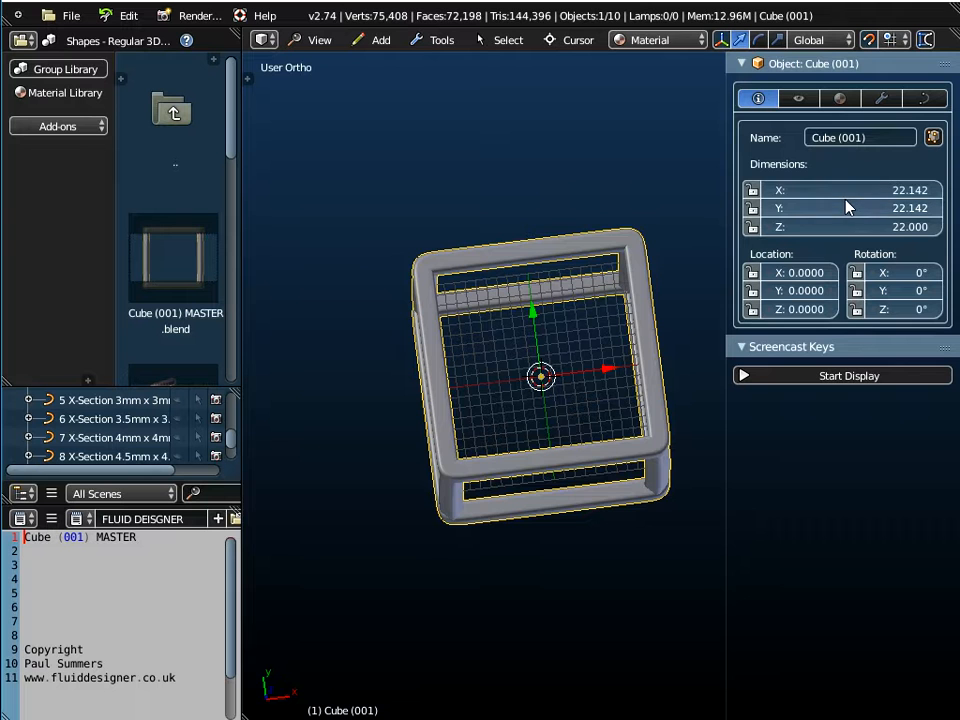
{"action": "middle_click_drag", "start_coordinate": [652, 346], "coordinate": [600, 279]}
- Set the cube's curve bevel object to 1 X-Section 1mm x 1mm
{"action": "left_click", "coordinate": [912, 103]}
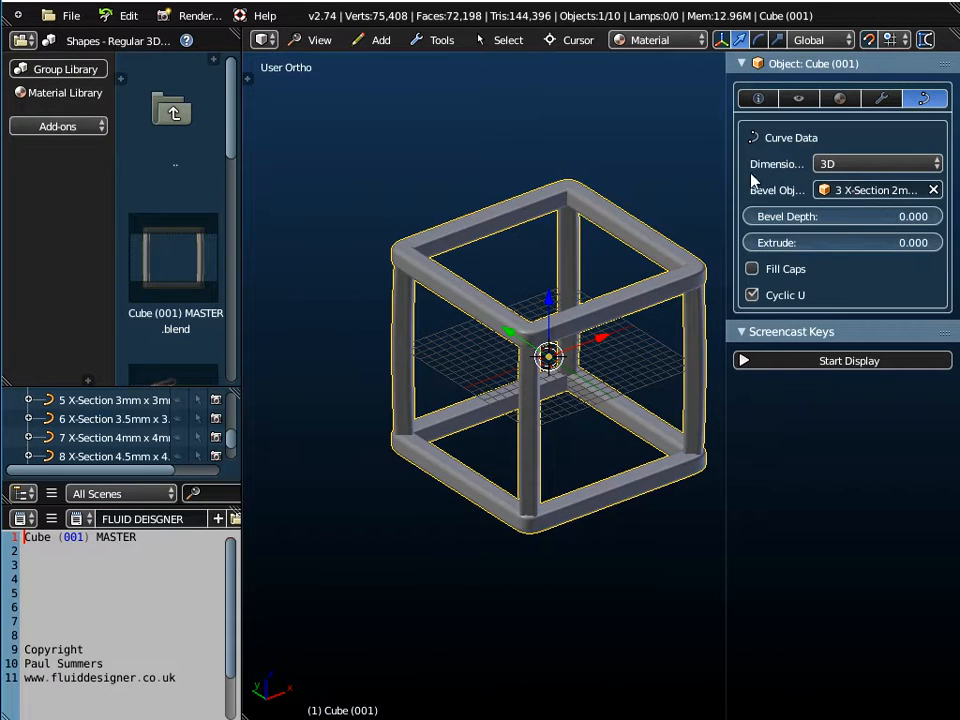
{"action": "left_click_drag", "start_coordinate": [720, 164], "coordinate": [658, 170]}
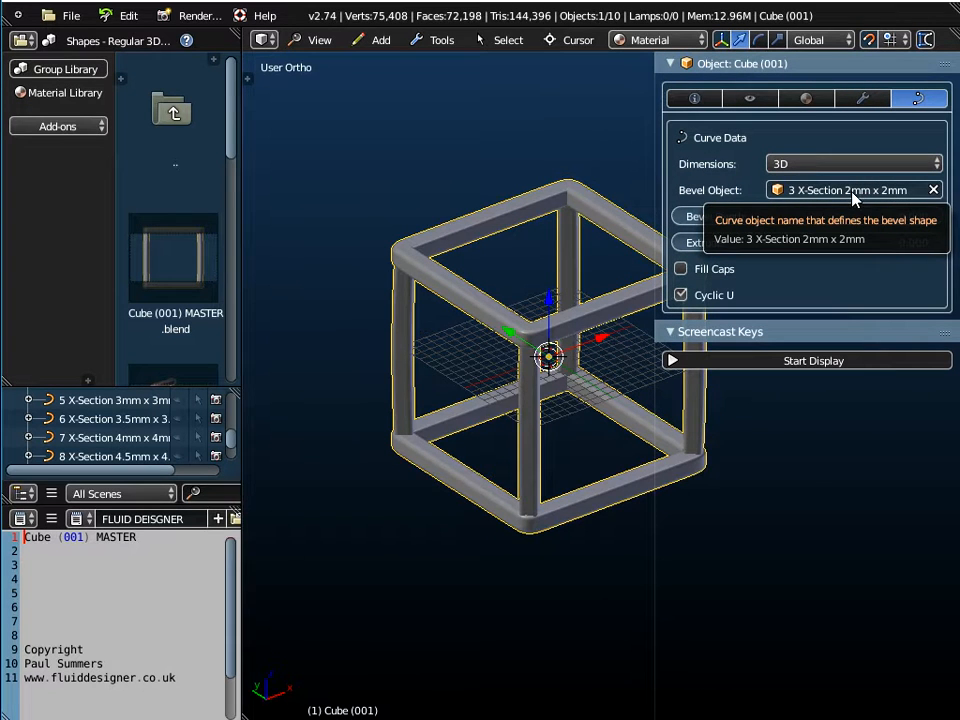
{"action": "scroll", "coordinate": [476, 381], "scroll_direction": "down", "scroll_amount": 4}
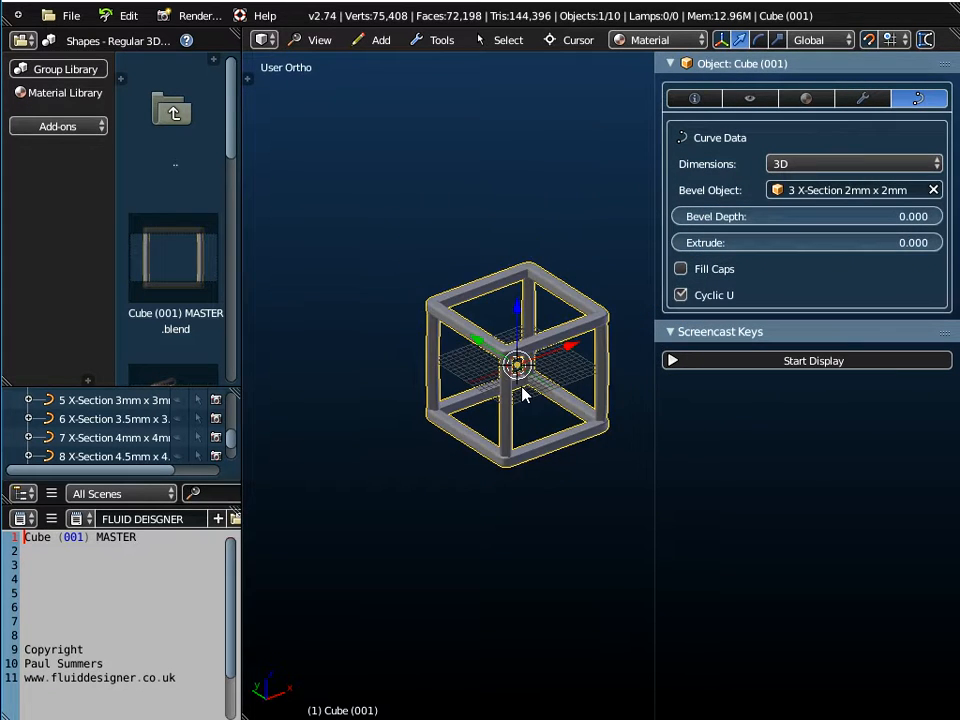
{"action": "left_click", "coordinate": [851, 191]}
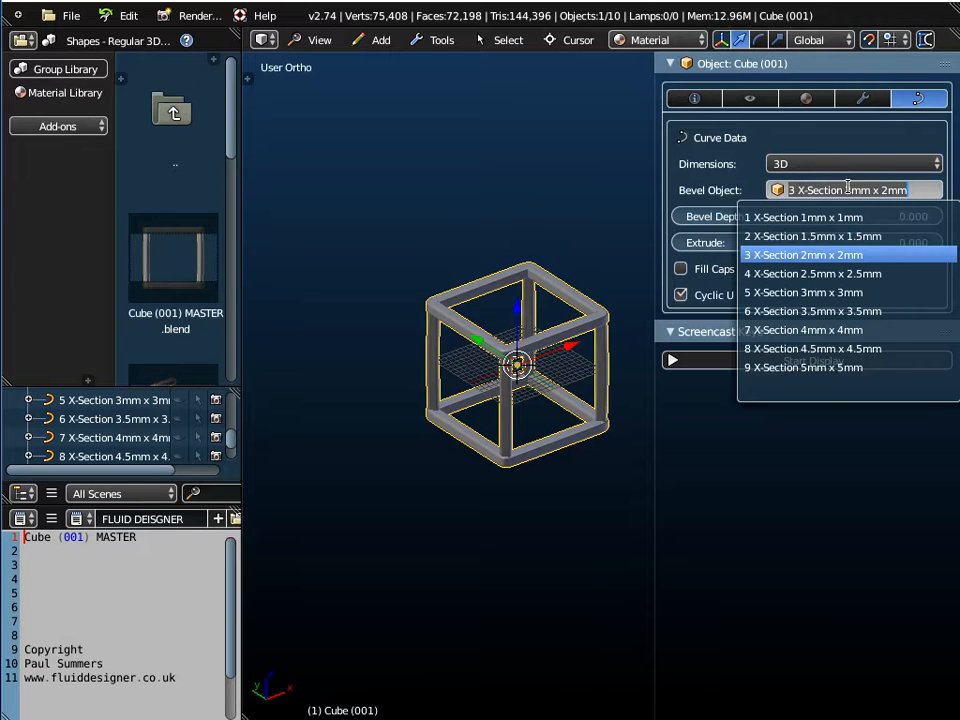
{"action": "left_click", "coordinate": [847, 216]}
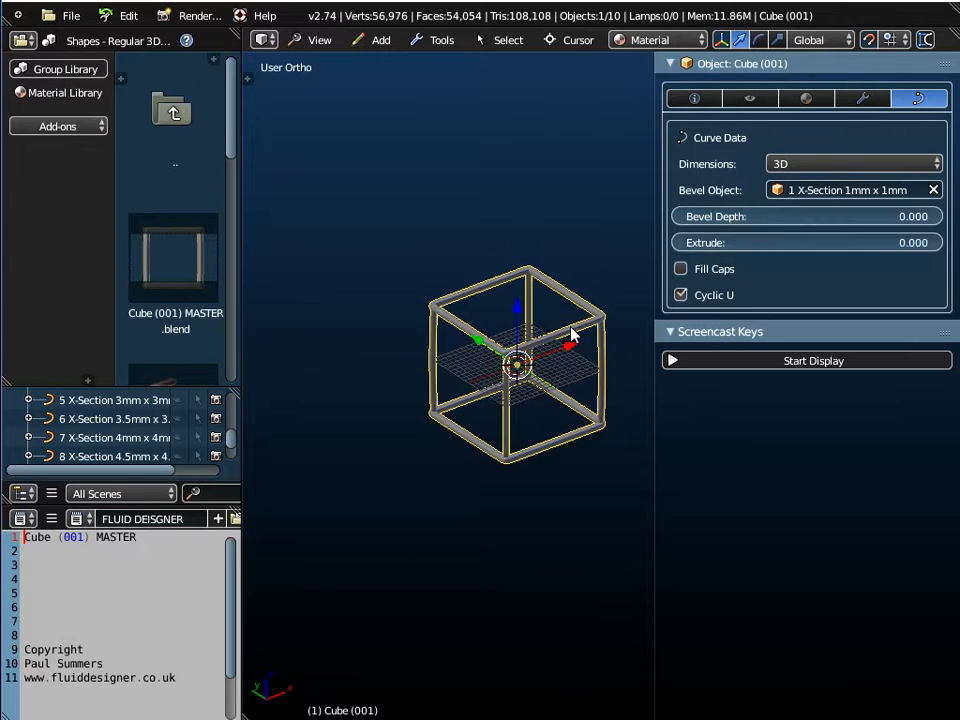
{"action": "scroll", "coordinate": [572, 332], "scroll_direction": "up", "scroll_amount": 5}
{"action": "scroll", "coordinate": [390, 410], "scroll_direction": "down", "scroll_amount": 5}
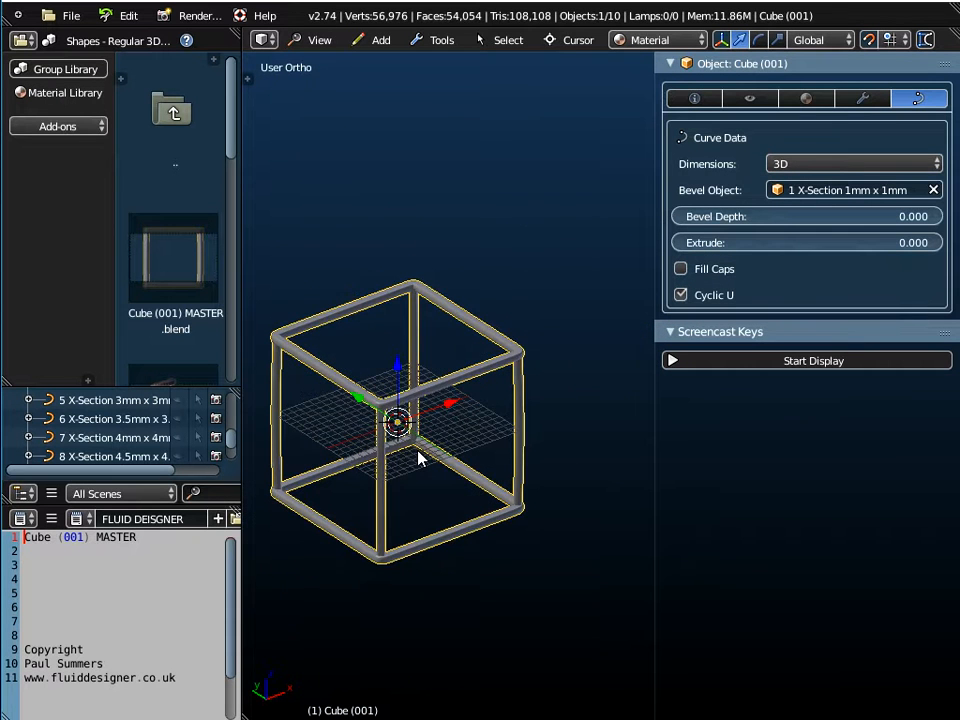
{"action": "middle_click_drag", "start_coordinate": [418, 456], "coordinate": [509, 369], "text": "shift"}
- Start the Screencast Keys display and collapse its settings section
{"action": "left_click", "coordinate": [774, 362]}
{"action": "left_click", "coordinate": [765, 333]}
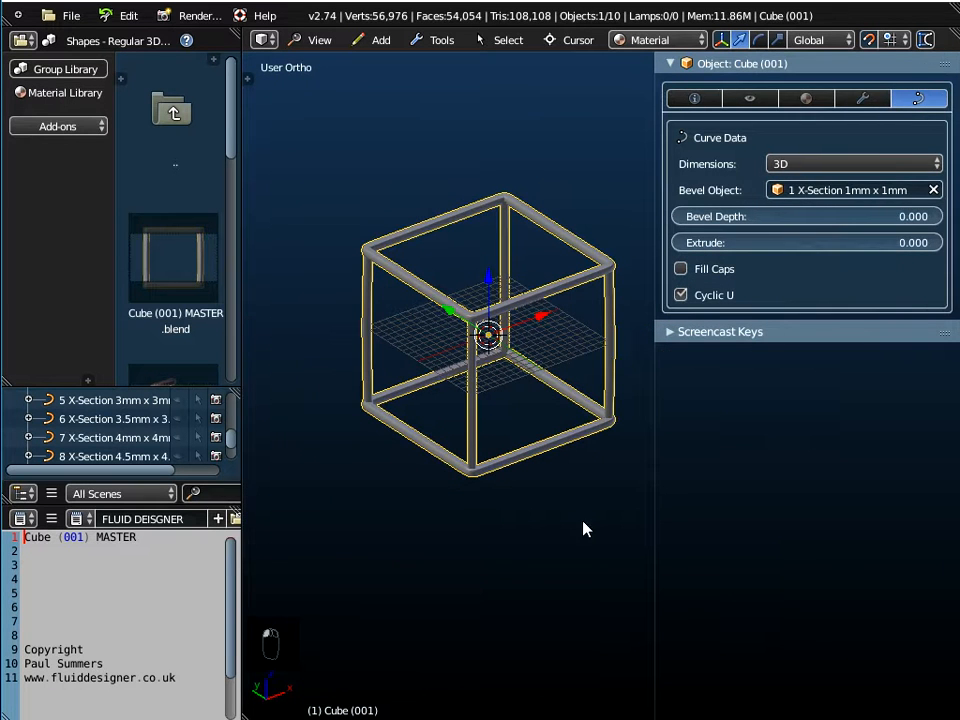
- Scale the cube uniformly by 0.5 and apply the scale to its data
{"action": "middle_click_drag", "start_coordinate": [516, 488], "coordinate": [513, 528]}
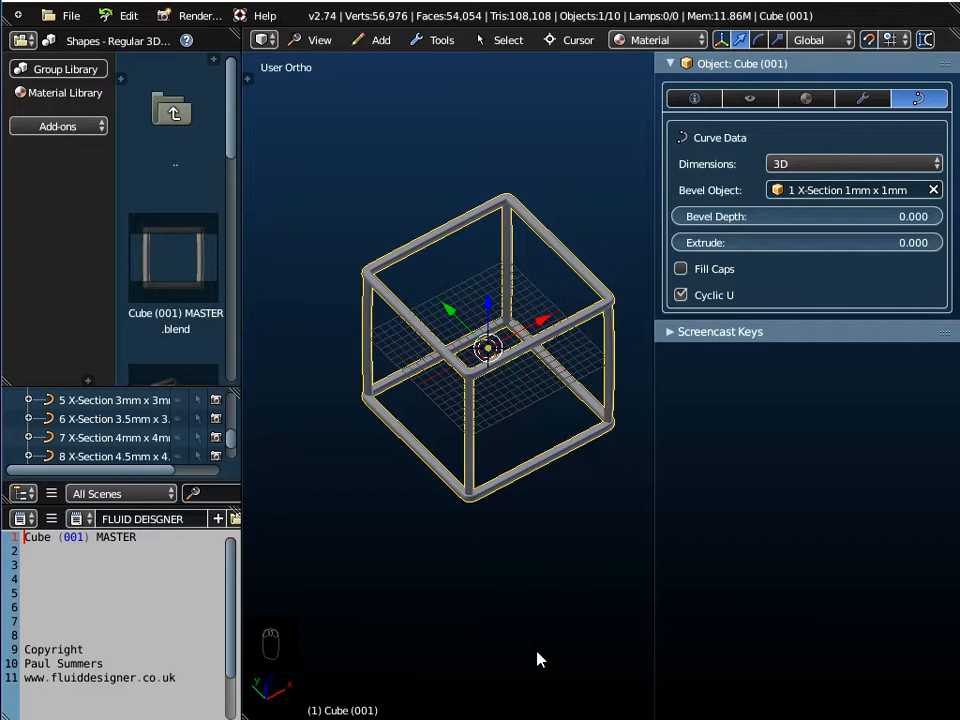
{"action": "key", "text": "s"}
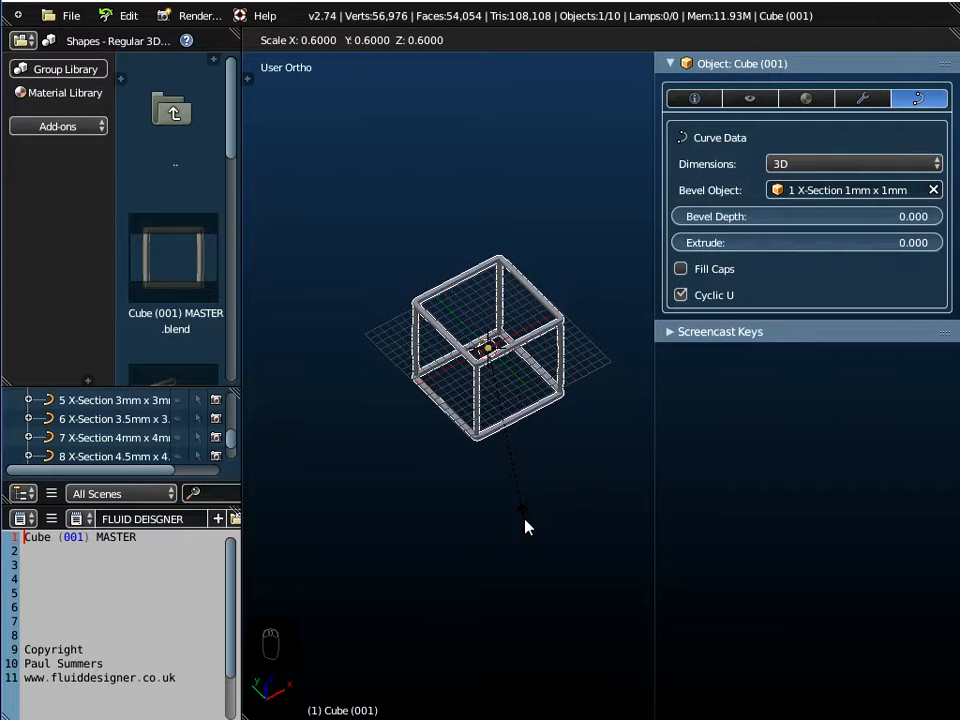
{"action": "left_click", "coordinate": [522, 510]}
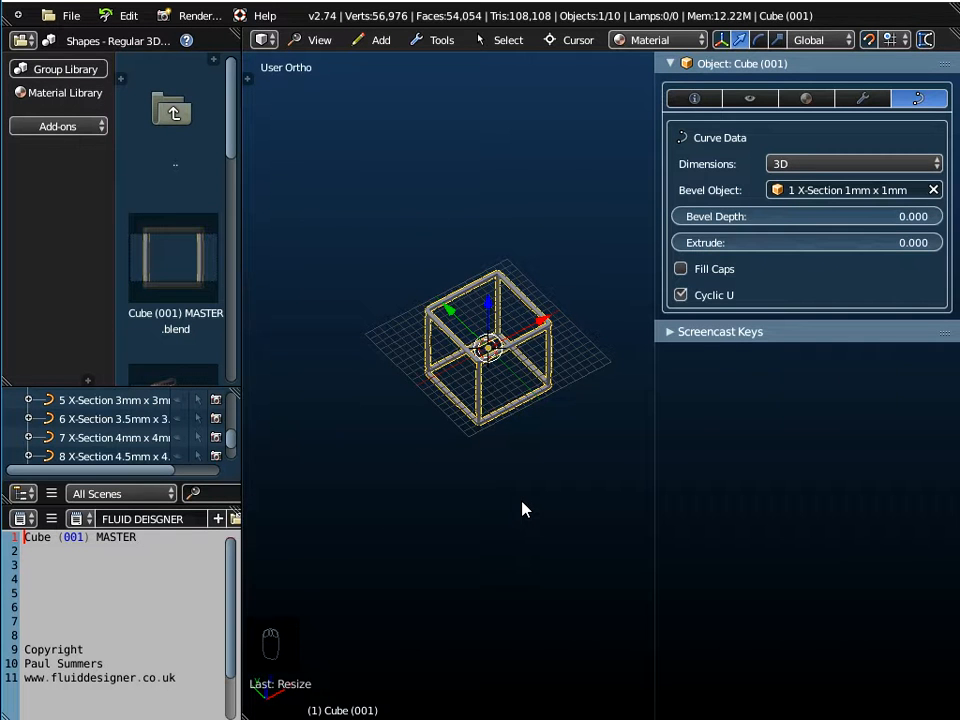
{"action": "key", "text": "ctrl+a"}
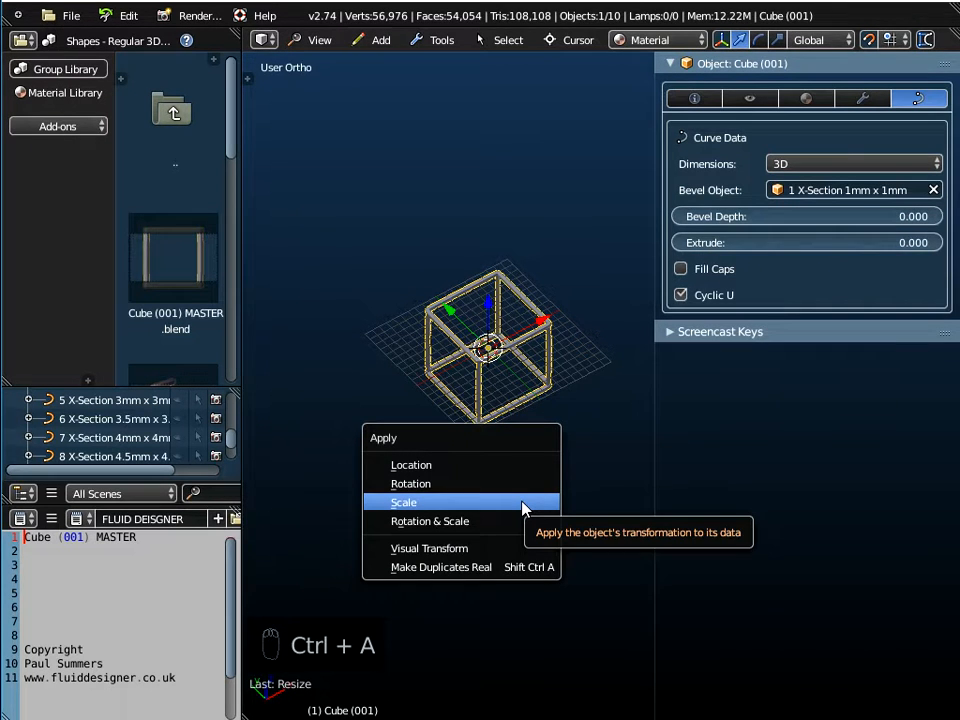
{"action": "left_click", "coordinate": [522, 510]}
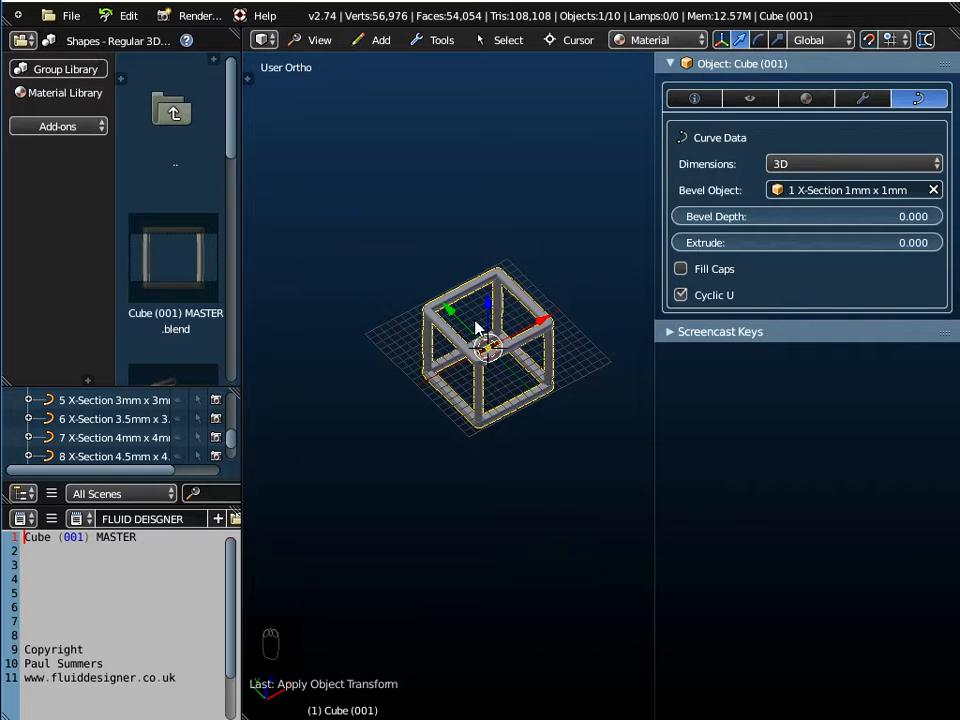
- Inspect the scaled cube's frame thickness and change to the front view
{"action": "scroll", "coordinate": [480, 343], "scroll_direction": "up", "scroll_amount": 3}
{"action": "scroll", "coordinate": [480, 345], "scroll_direction": "up", "scroll_amount": 3}
{"action": "middle_click_drag", "start_coordinate": [488, 400], "coordinate": [496, 332]}
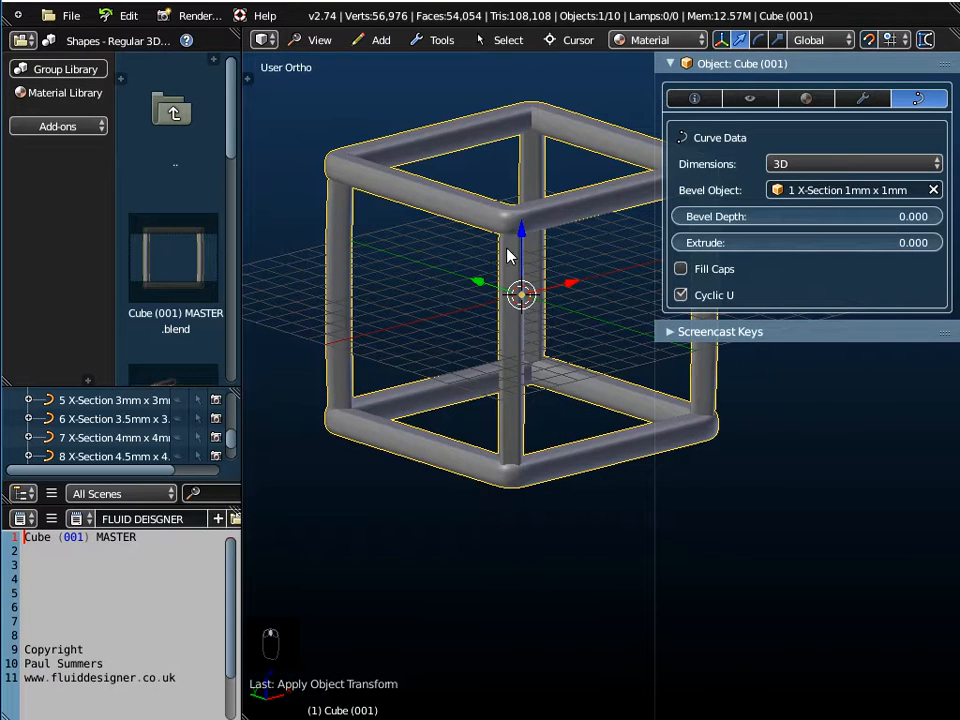
{"action": "scroll", "coordinate": [420, 338], "scroll_direction": "down", "scroll_amount": 2}
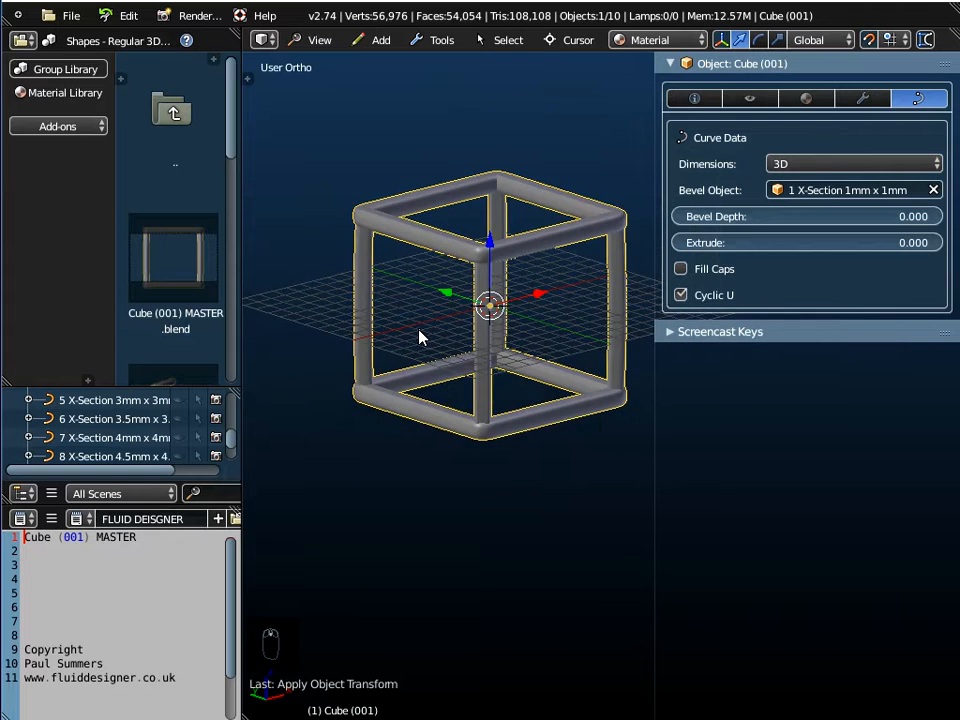
{"action": "middle_click_drag", "start_coordinate": [420, 336], "coordinate": [353, 370]}
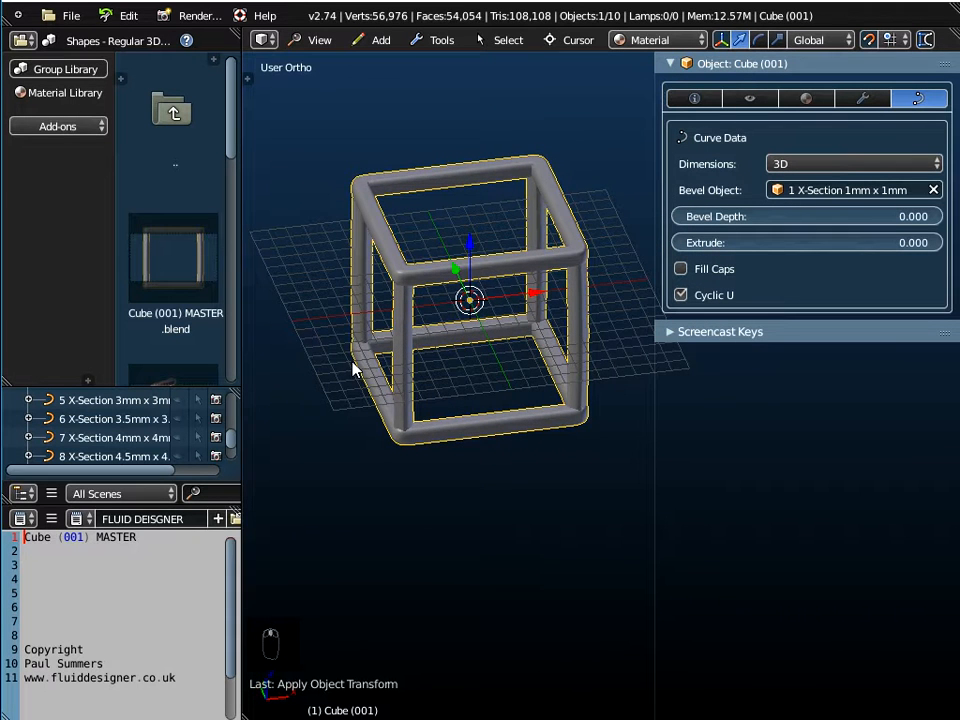
{"action": "middle_click_drag", "start_coordinate": [560, 437], "coordinate": [575, 401], "text": "shift"}
{"action": "left_click", "coordinate": [322, 42]}
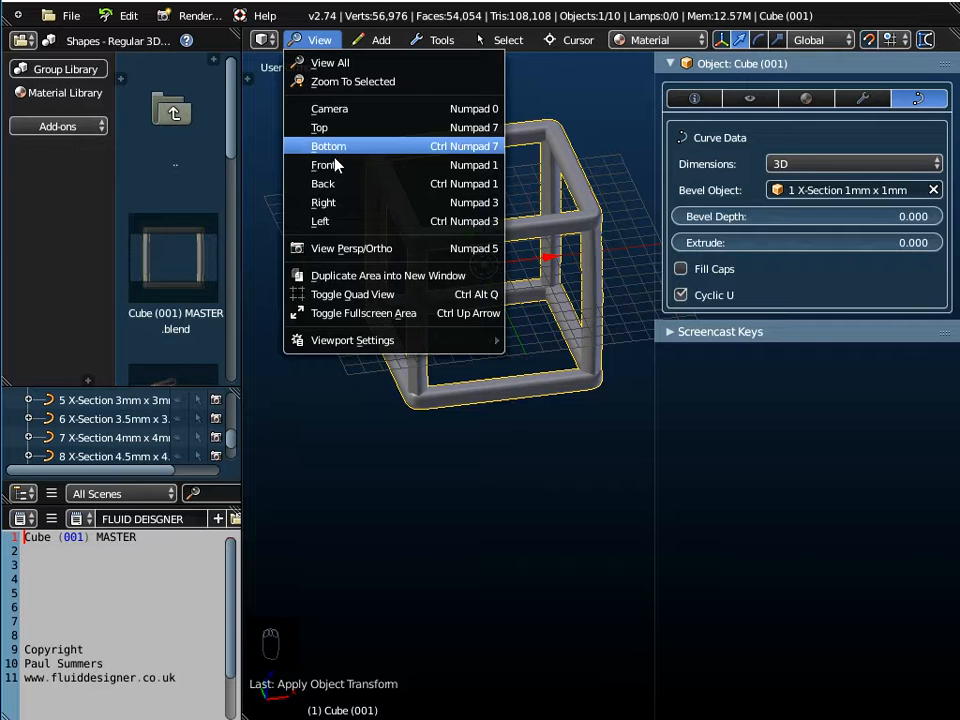
{"action": "left_click", "coordinate": [330, 165]}
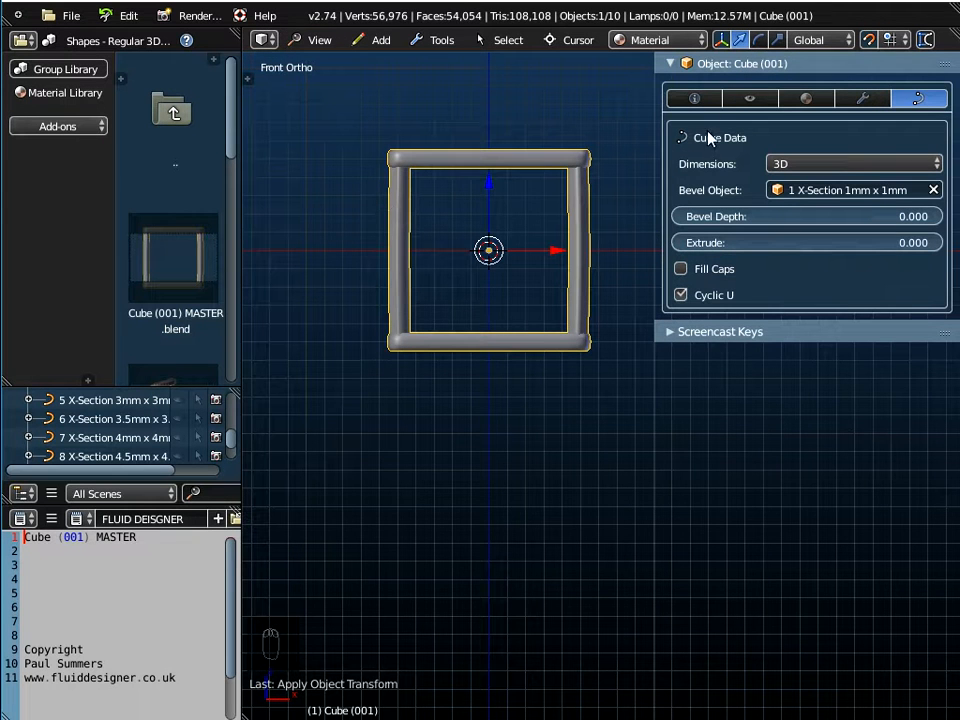
- Rotate the cube 45° about the Y axis and apply the rotation
{"action": "left_click", "coordinate": [694, 99]}
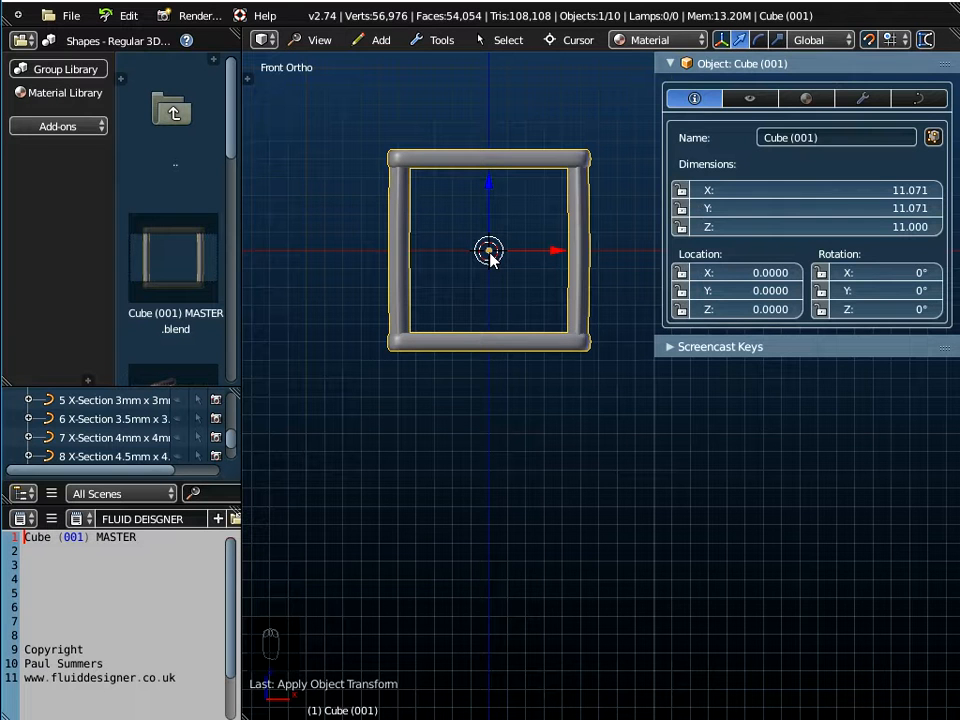
{"action": "left_click", "coordinate": [893, 290]}
{"action": "type", "text": "4"}
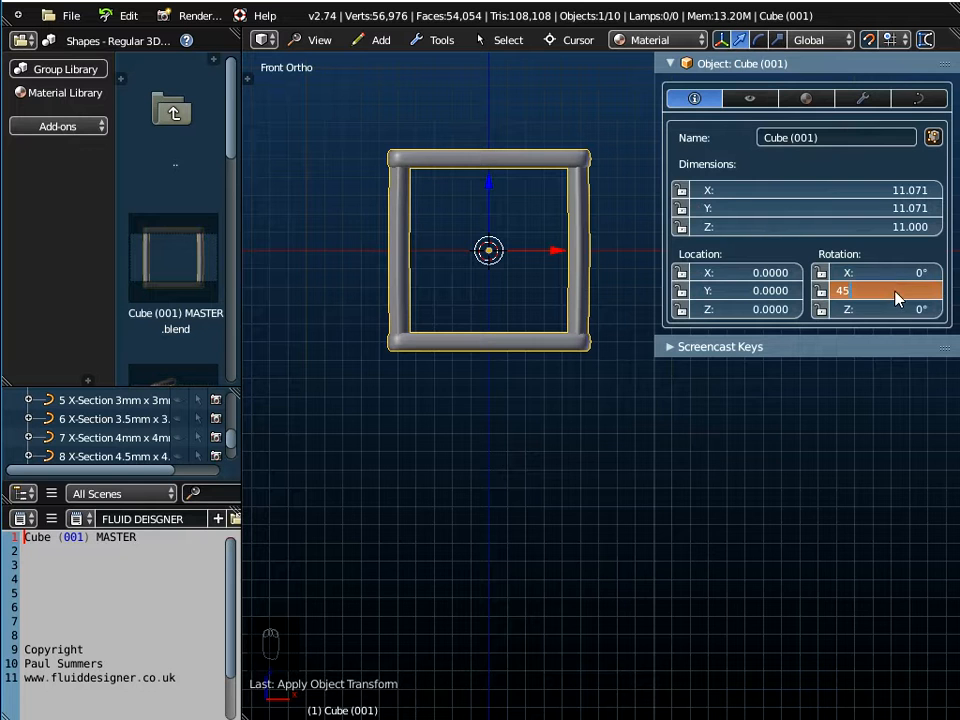
{"action": "type", "text": "5"}
{"action": "key", "text": "Return"}
{"action": "scroll", "coordinate": [518, 345], "scroll_direction": "down", "scroll_amount": 3}
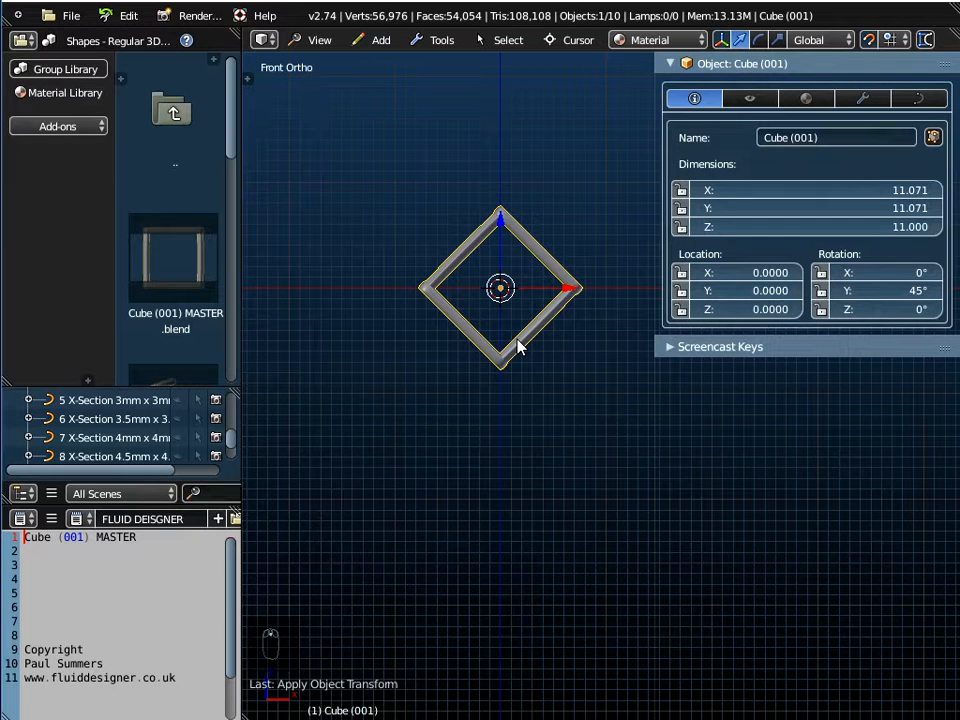
{"action": "key", "text": "ctrl+a"}
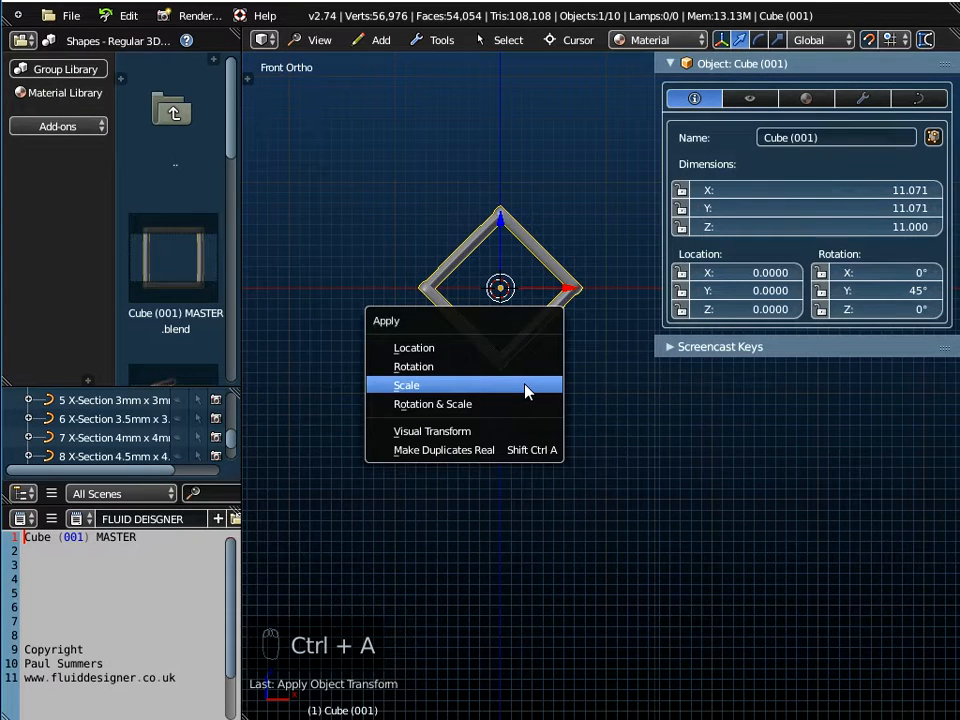
{"action": "key", "text": "Up"}
{"action": "key", "text": "Return"}
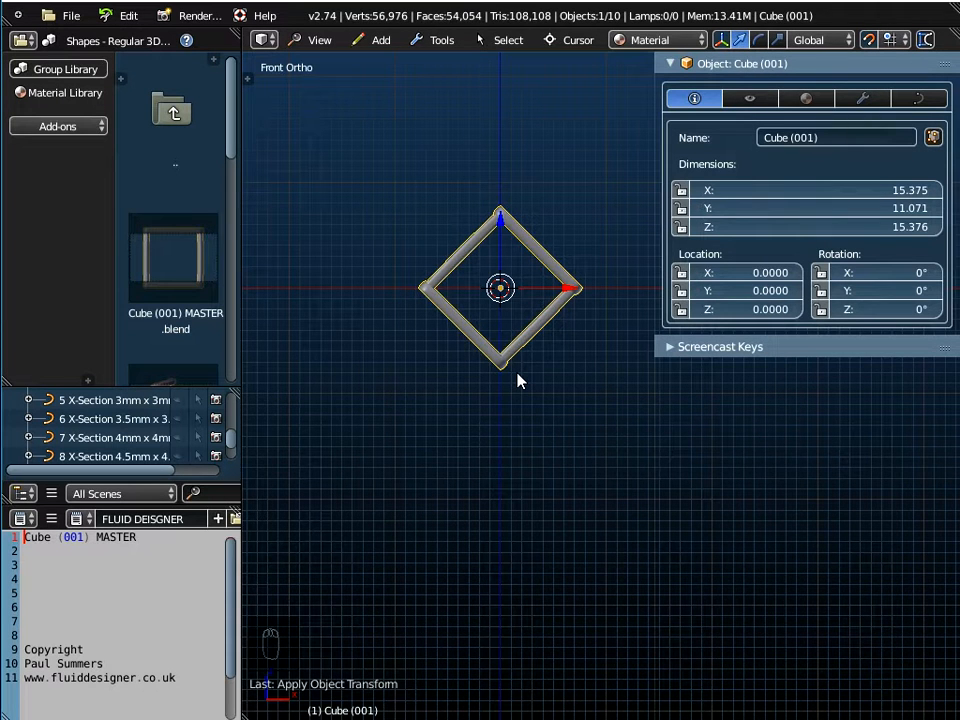
- Duplicate the cube and move the copy down along the Z axis to a Z location of -9
{"action": "left_click", "coordinate": [442, 40]}
{"action": "mouse_move", "coordinate": [440, 62]}
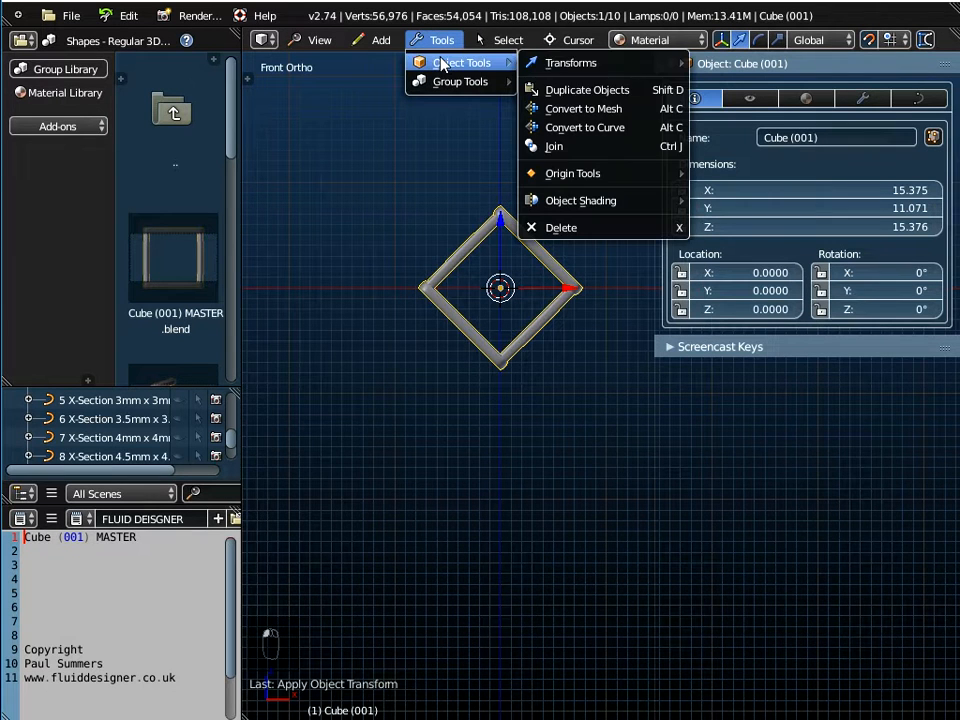
{"action": "left_click", "coordinate": [603, 92]}
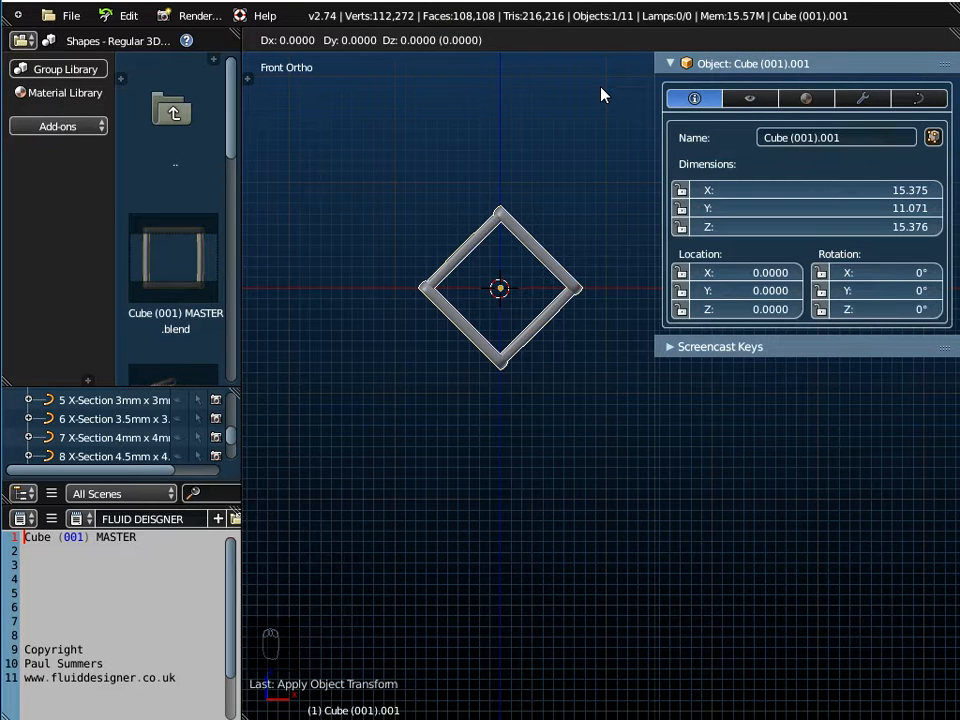
{"action": "left_click", "coordinate": [601, 88]}
{"action": "left_click_drag", "start_coordinate": [502, 229], "coordinate": [507, 300]}
{"action": "middle_click_drag", "start_coordinate": [508, 300], "coordinate": [527, 306]}
{"action": "key", "text": "g"}
{"action": "key", "text": "z"}
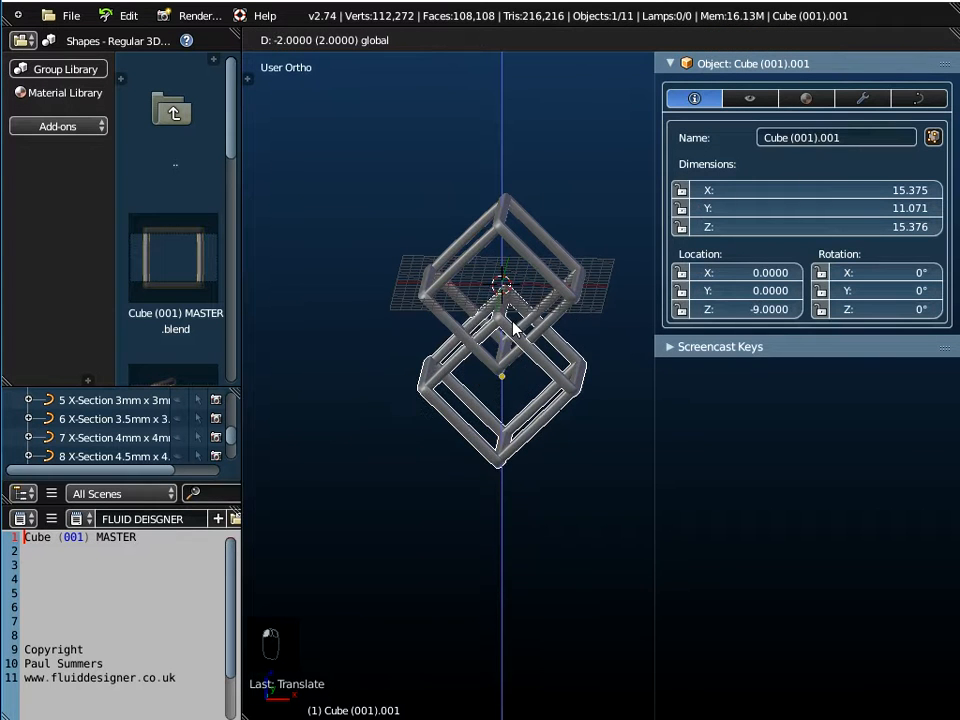
{"action": "left_click", "coordinate": [513, 343]}
- Examine how the two overlapping cubes interlock from several angles, including the top and front views
{"action": "scroll", "coordinate": [513, 343], "scroll_direction": "up", "scroll_amount": 5}
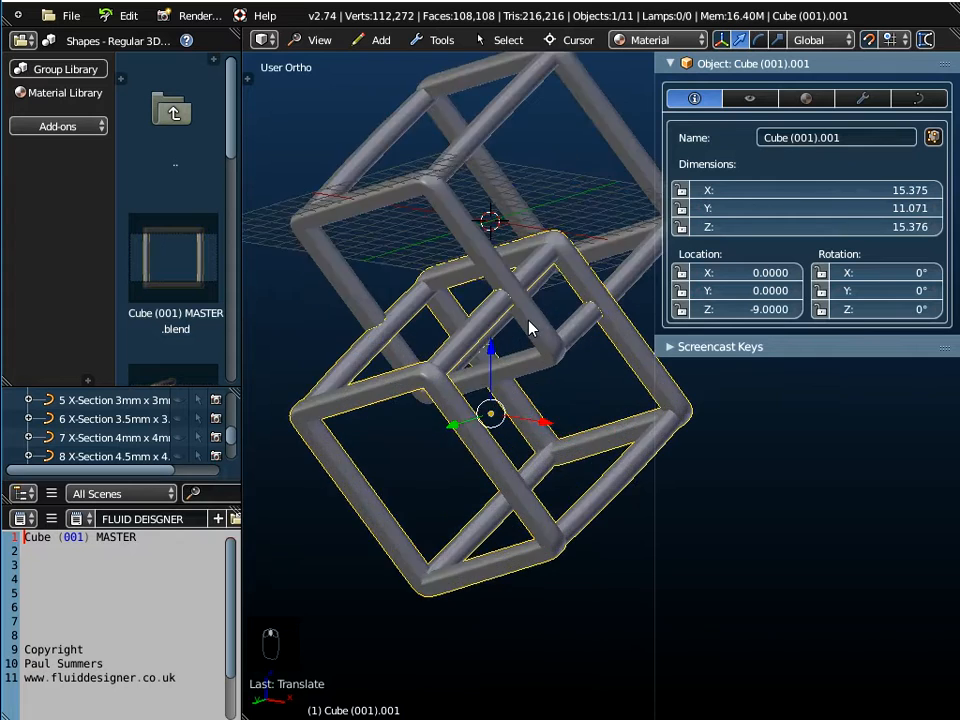
{"action": "middle_click_drag", "start_coordinate": [428, 308], "coordinate": [490, 377]}
{"action": "scroll", "coordinate": [439, 354], "scroll_direction": "down", "scroll_amount": 4}
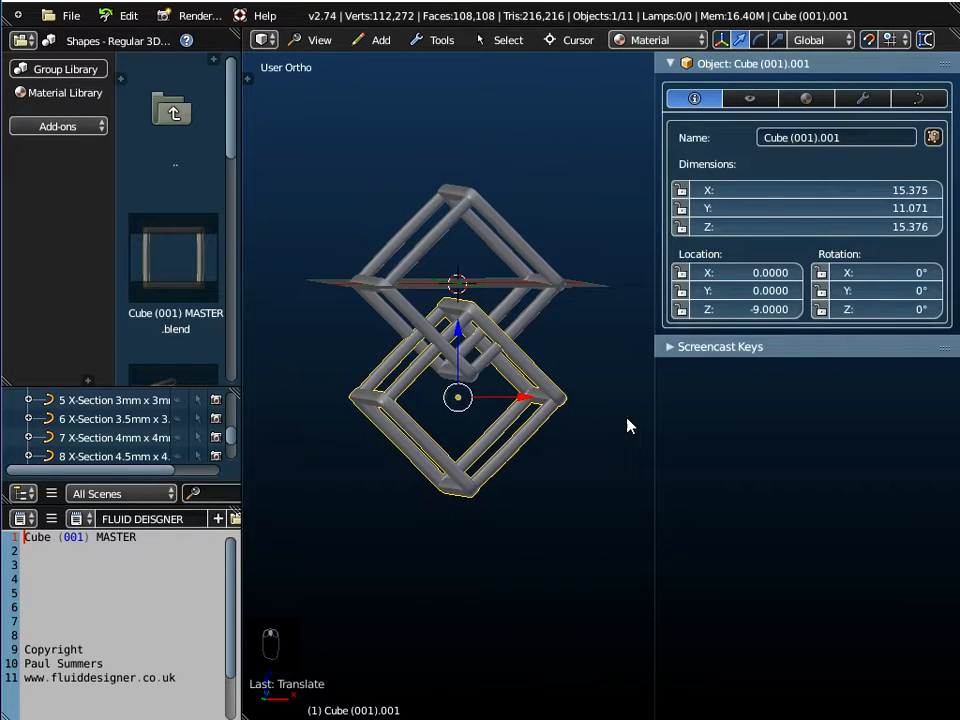
{"action": "left_click_drag", "start_coordinate": [656, 418], "coordinate": [686, 418]}
{"action": "middle_click_drag", "start_coordinate": [536, 426], "coordinate": [516, 458]}
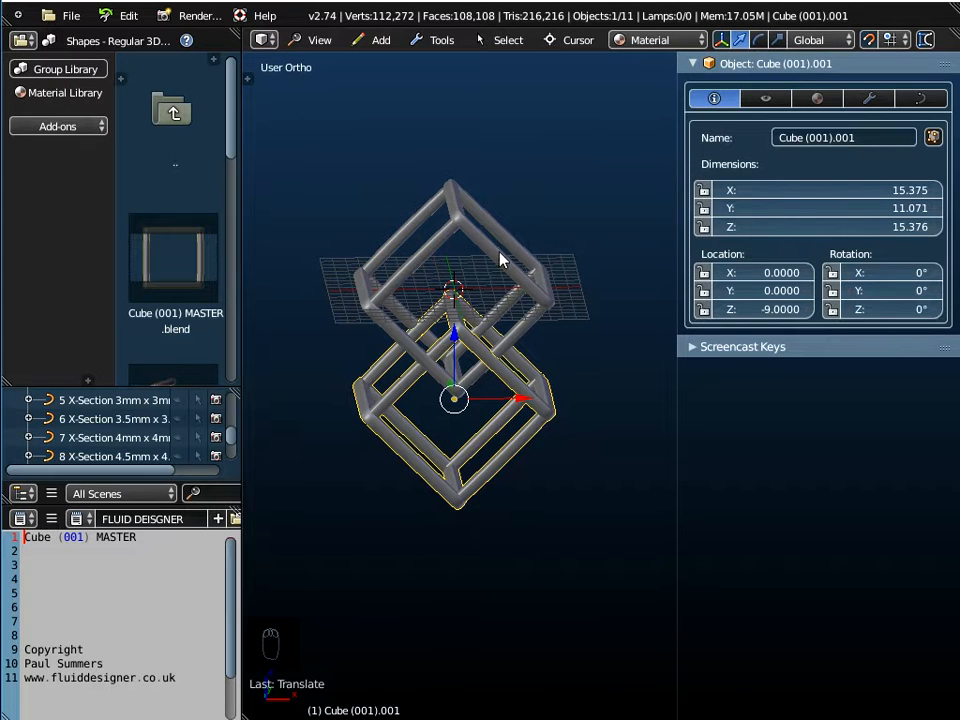
{"action": "left_click", "coordinate": [314, 40]}
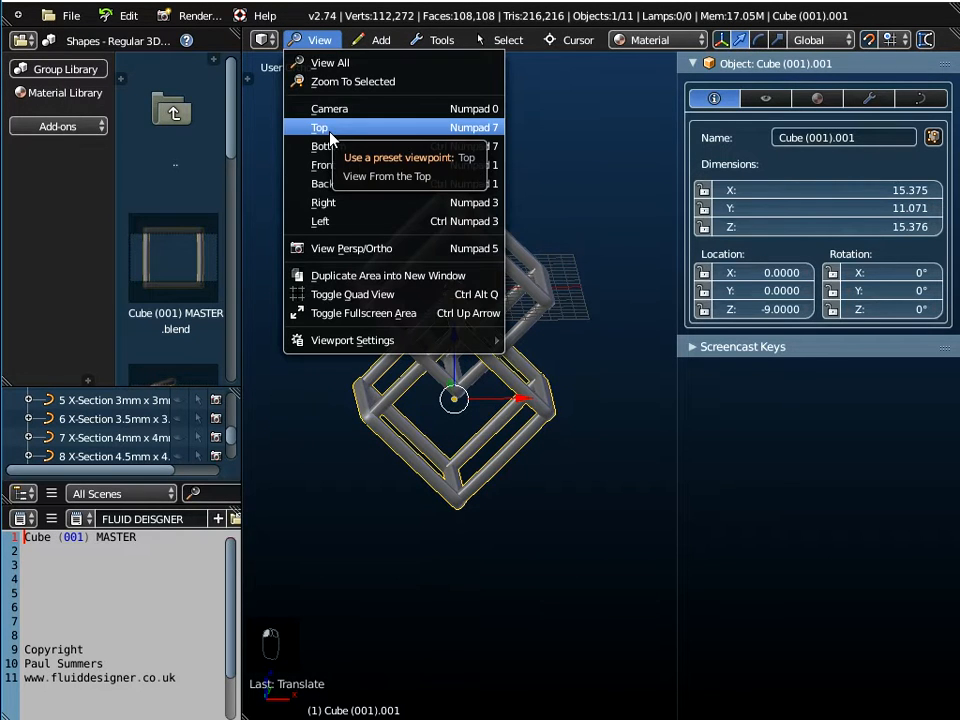
{"action": "left_click", "coordinate": [330, 133]}
{"action": "left_click", "coordinate": [316, 40]}
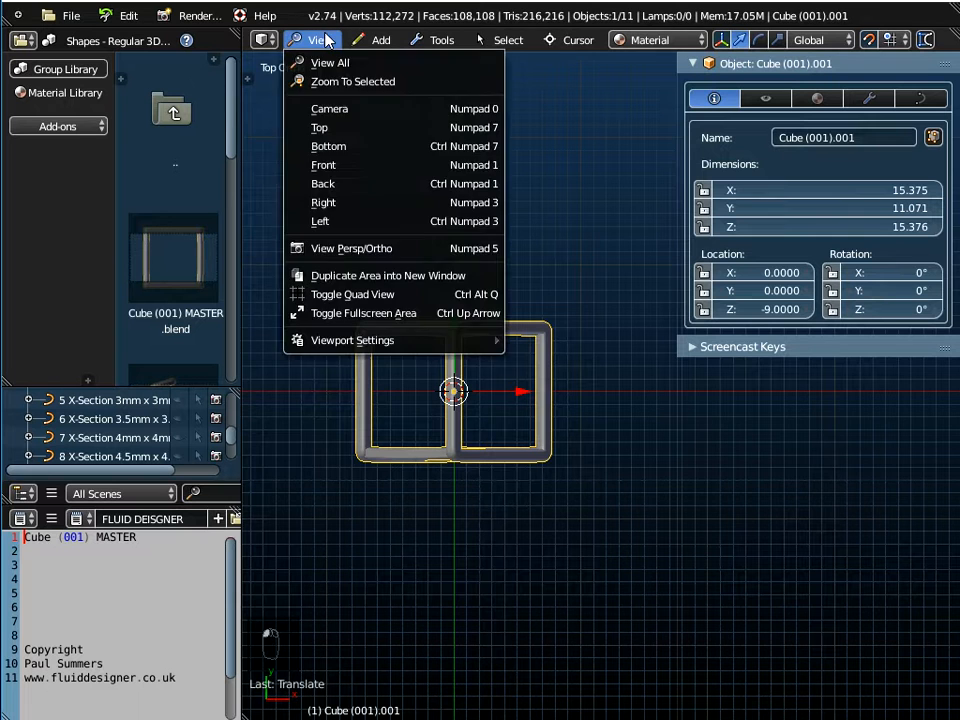
{"action": "left_click", "coordinate": [326, 165]}
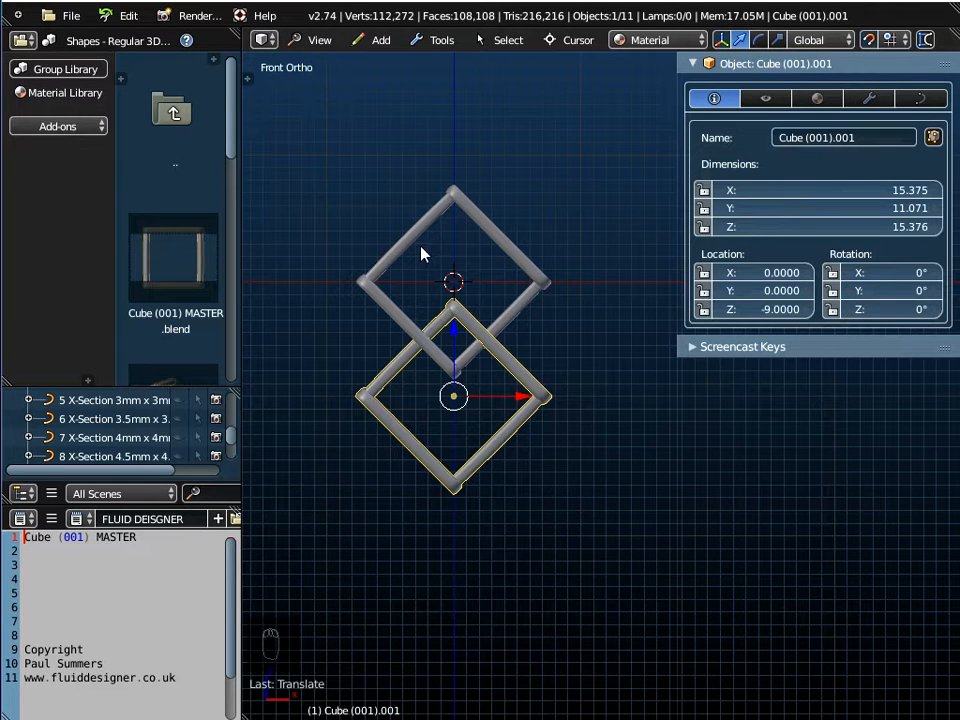
{"action": "scroll", "coordinate": [439, 240], "scroll_direction": "up", "scroll_amount": 1}
- Append the Wire Connector 1.5mm Diameter Hole object from its file in the 3D Templates - Connectors library folder
{"action": "left_click", "coordinate": [63, 15]}
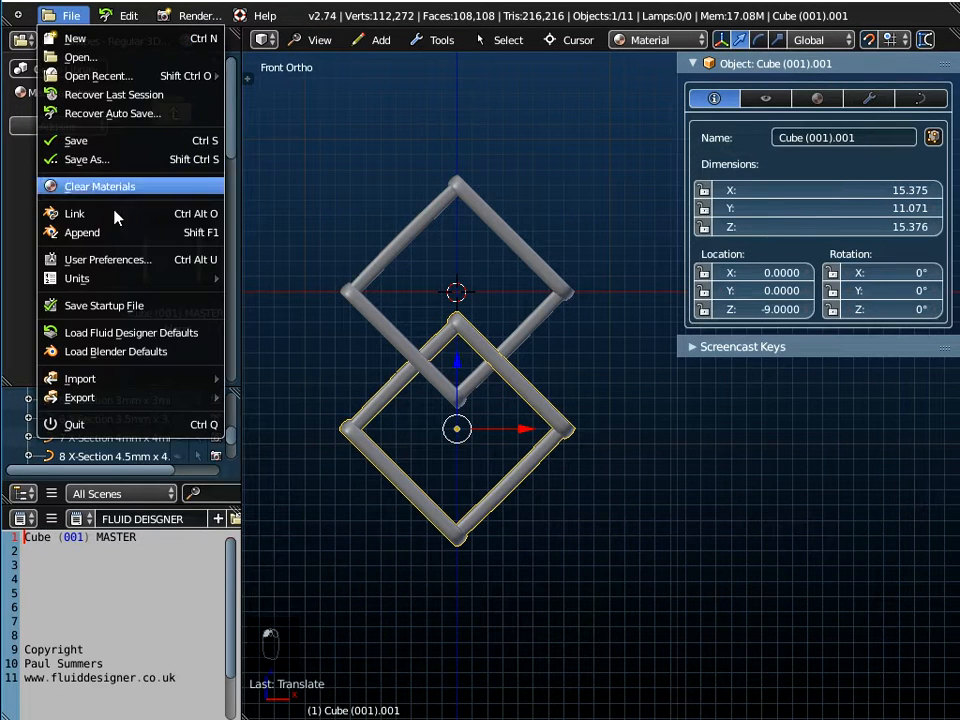
{"action": "left_click", "coordinate": [83, 232]}
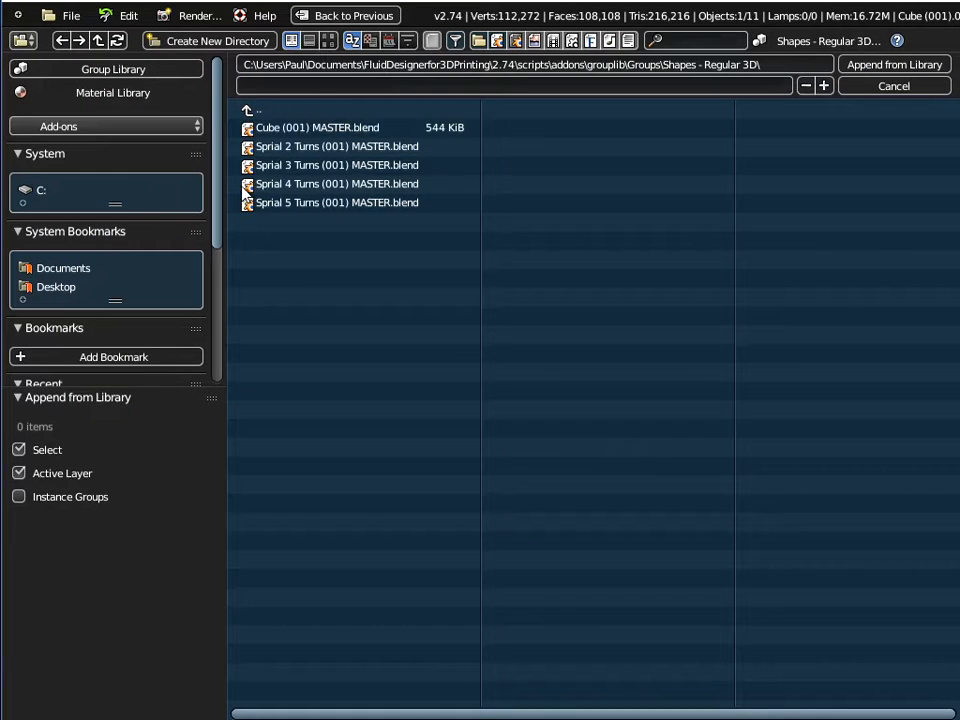
{"action": "left_click", "coordinate": [245, 111]}
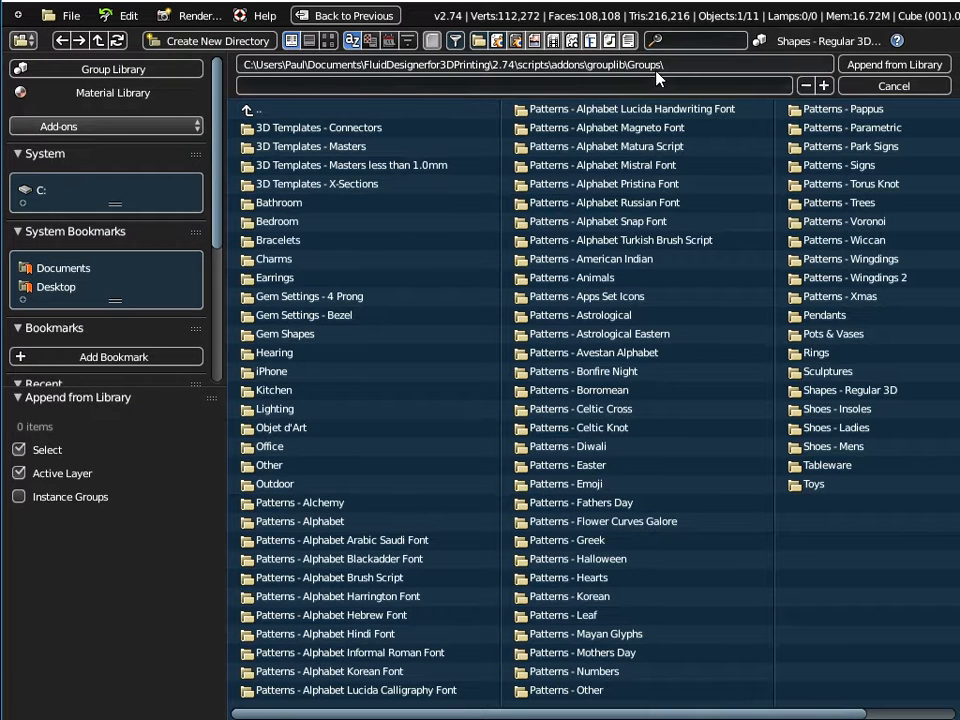
{"action": "left_click", "coordinate": [335, 128]}
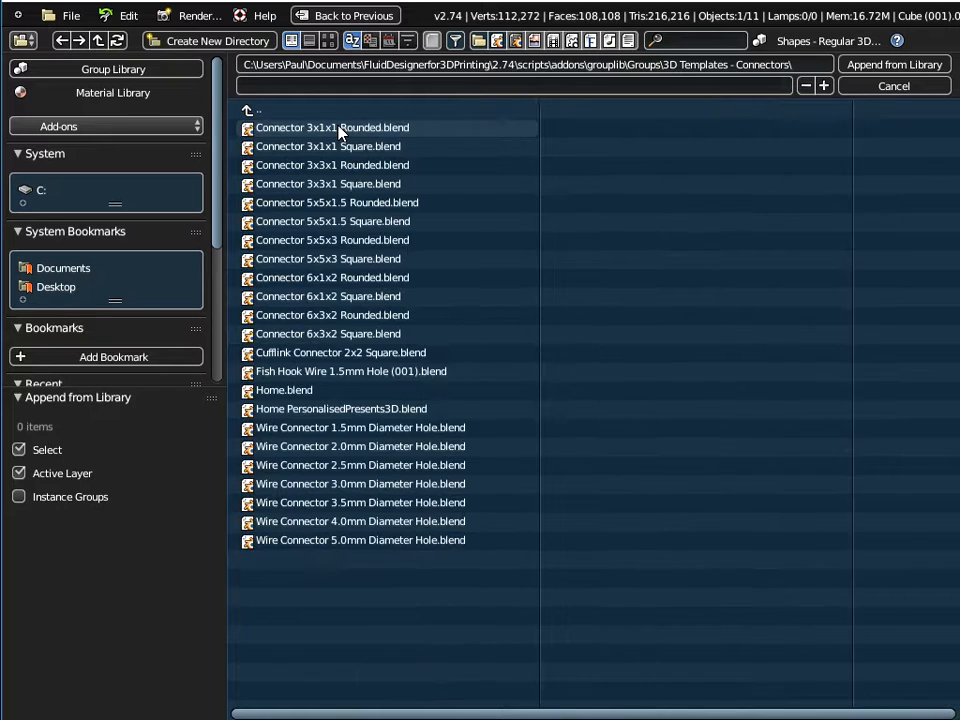
{"action": "left_click", "coordinate": [343, 430]}
{"action": "left_click", "coordinate": [287, 186]}
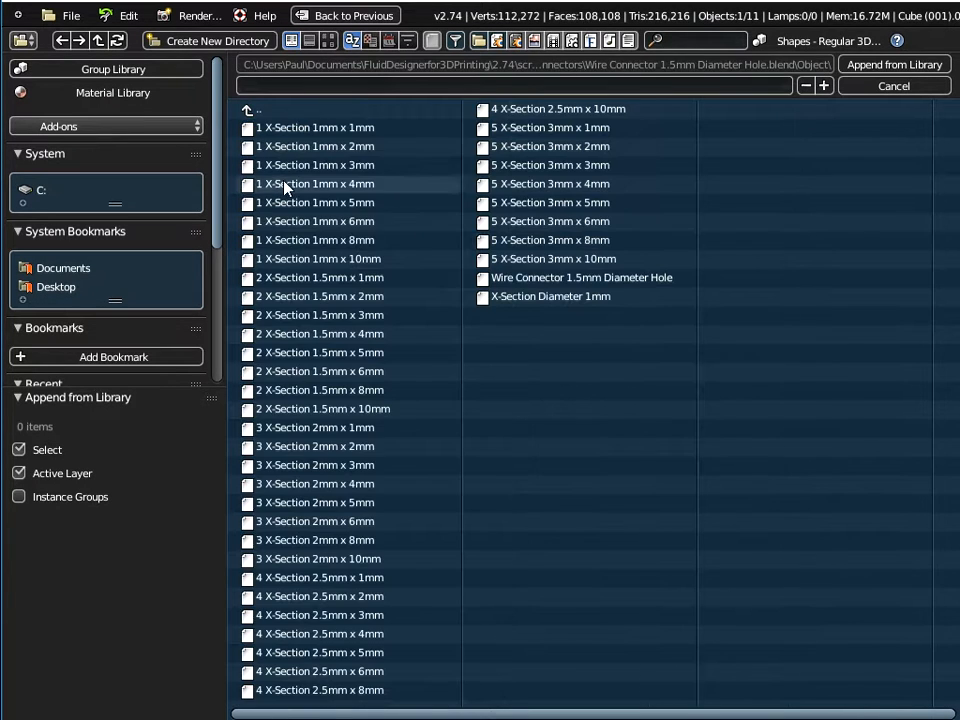
{"action": "left_click", "coordinate": [555, 279]}
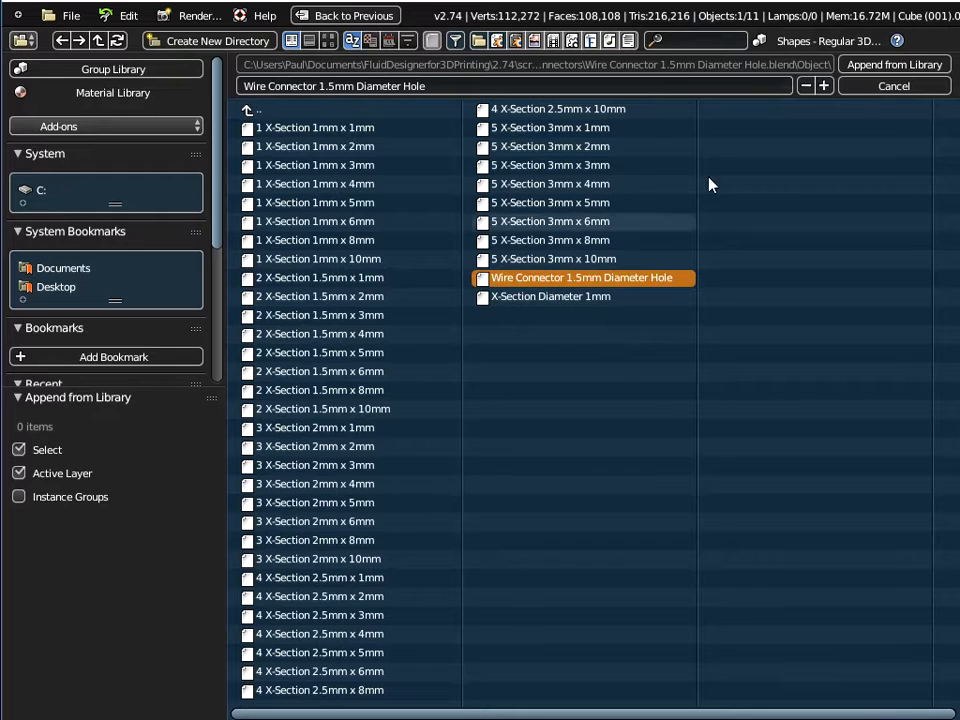
{"action": "left_click", "coordinate": [863, 66]}
- Rotate the appended wire connector 90° about the global X axis and return to the front view
{"action": "scroll", "coordinate": [510, 307], "scroll_direction": "up", "scroll_amount": 4}
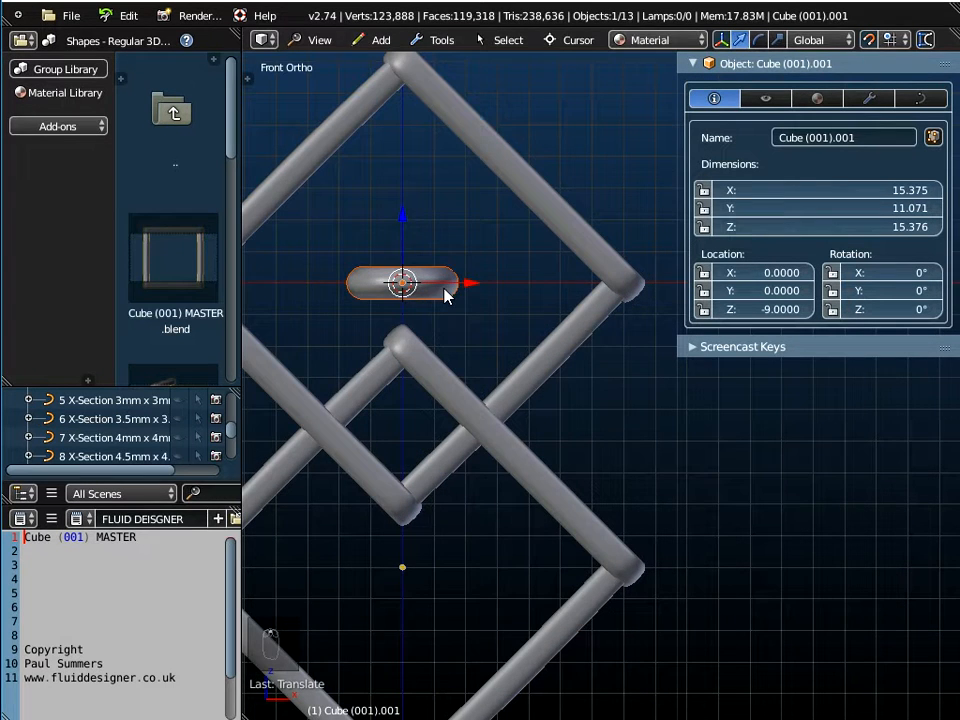
{"action": "middle_click_drag", "start_coordinate": [512, 314], "coordinate": [515, 352]}
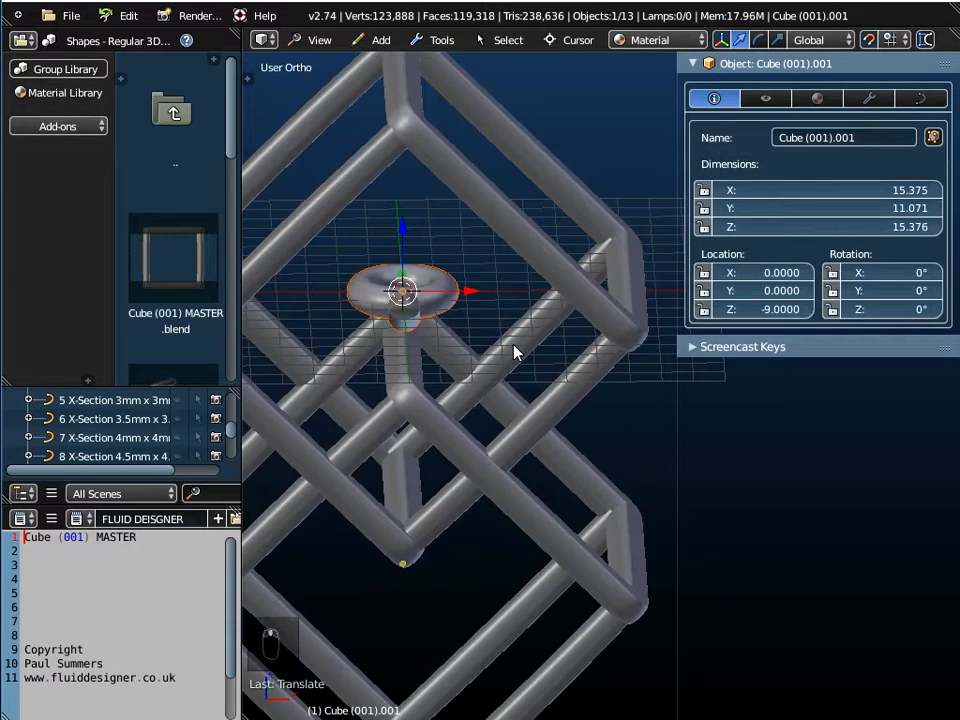
{"action": "key", "text": "r"}
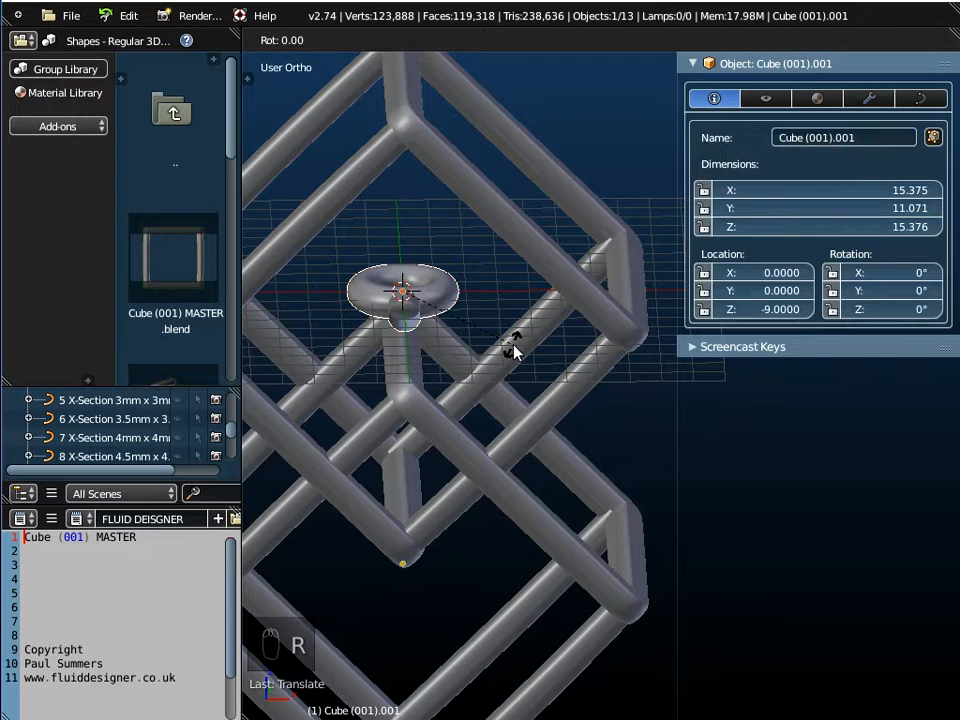
{"action": "type", "text": "x"}
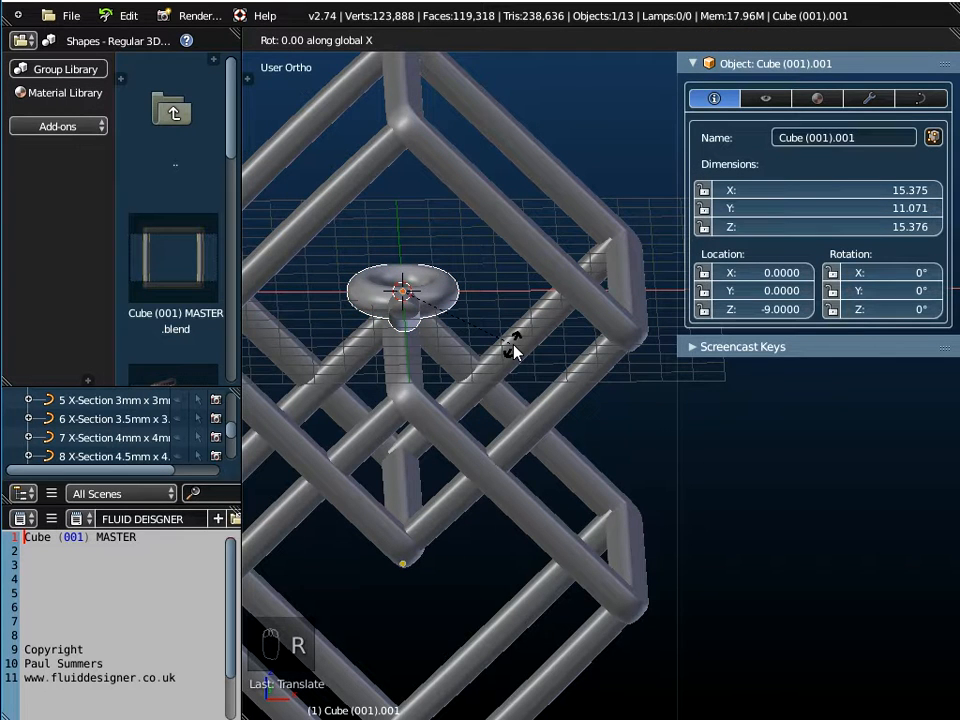
{"action": "type", "text": "90"}
{"action": "key", "text": "Return"}
{"action": "middle_click_drag", "start_coordinate": [514, 349], "coordinate": [600, 328]}
{"action": "left_click", "coordinate": [321, 39]}
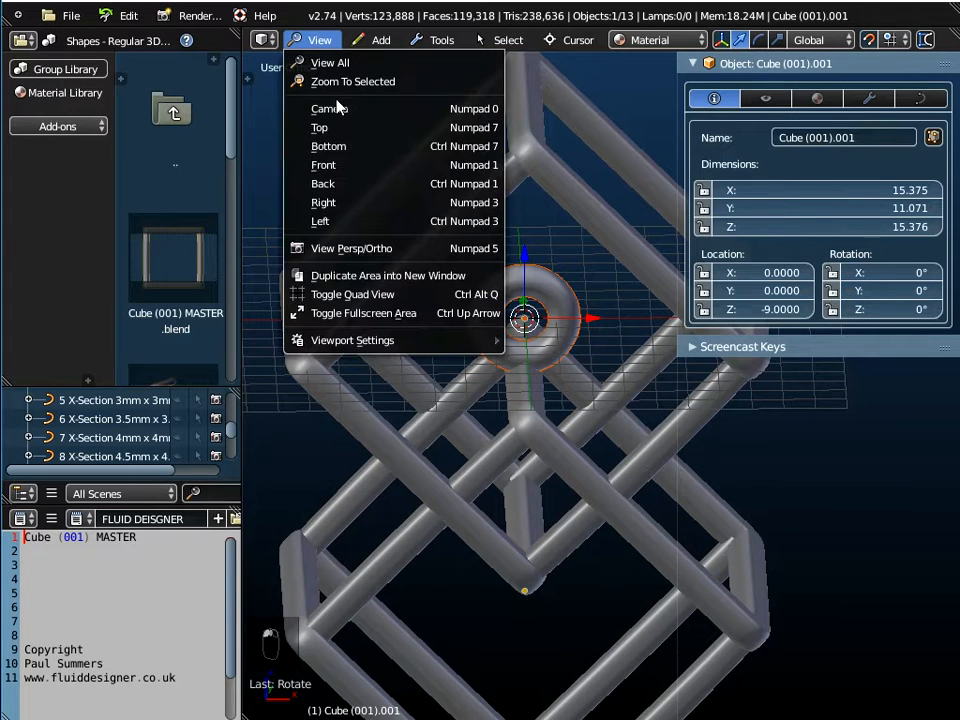
{"action": "left_click", "coordinate": [345, 165]}
- Move the wire connector up along Z to 10 so its stem joins the top edge of the upper cube
{"action": "right_click", "coordinate": [557, 281]}
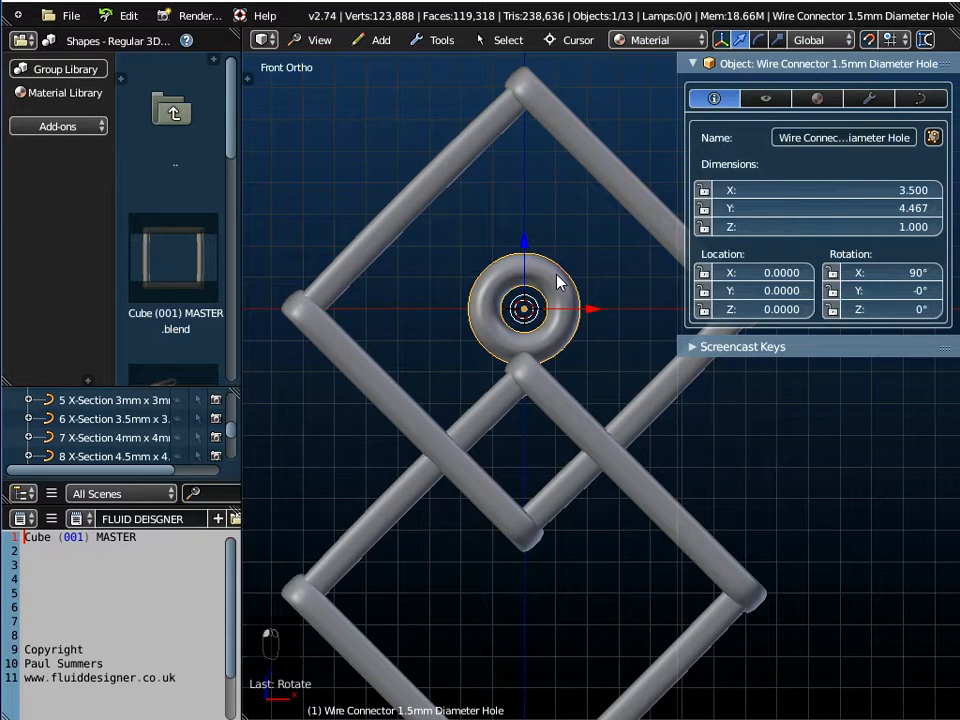
{"action": "left_click_drag", "start_coordinate": [527, 234], "coordinate": [529, 621]}
{"action": "key", "text": "KP_Decimal"}
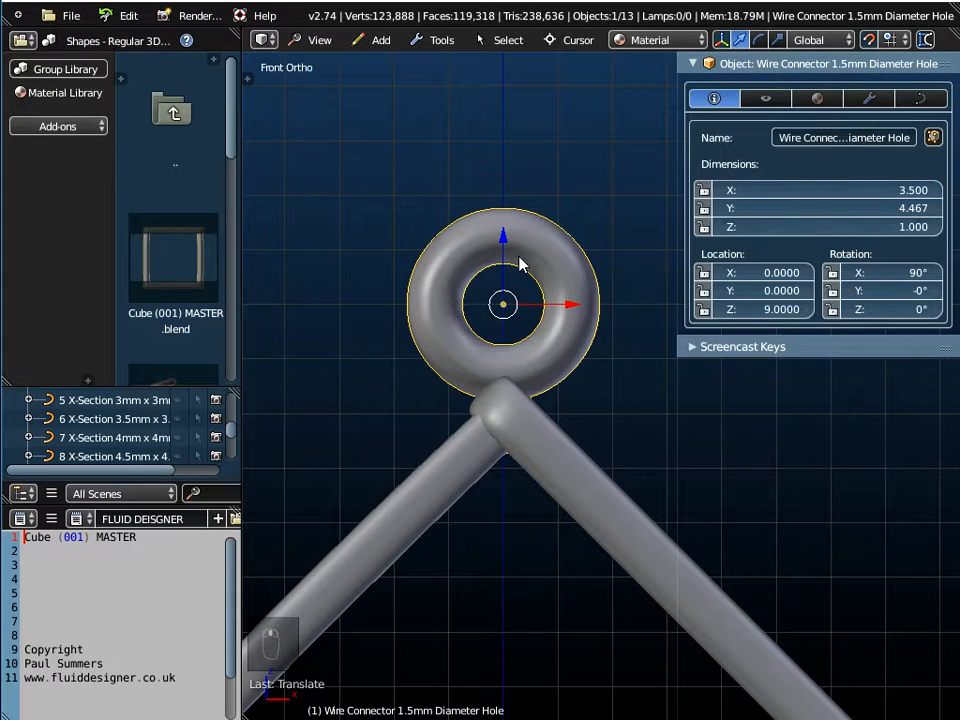
{"action": "left_click_drag", "start_coordinate": [502, 235], "coordinate": [502, 207]}
{"action": "middle_click_drag", "start_coordinate": [515, 430], "coordinate": [562, 410]}
{"action": "scroll", "coordinate": [544, 390], "scroll_direction": "down", "scroll_amount": 7}
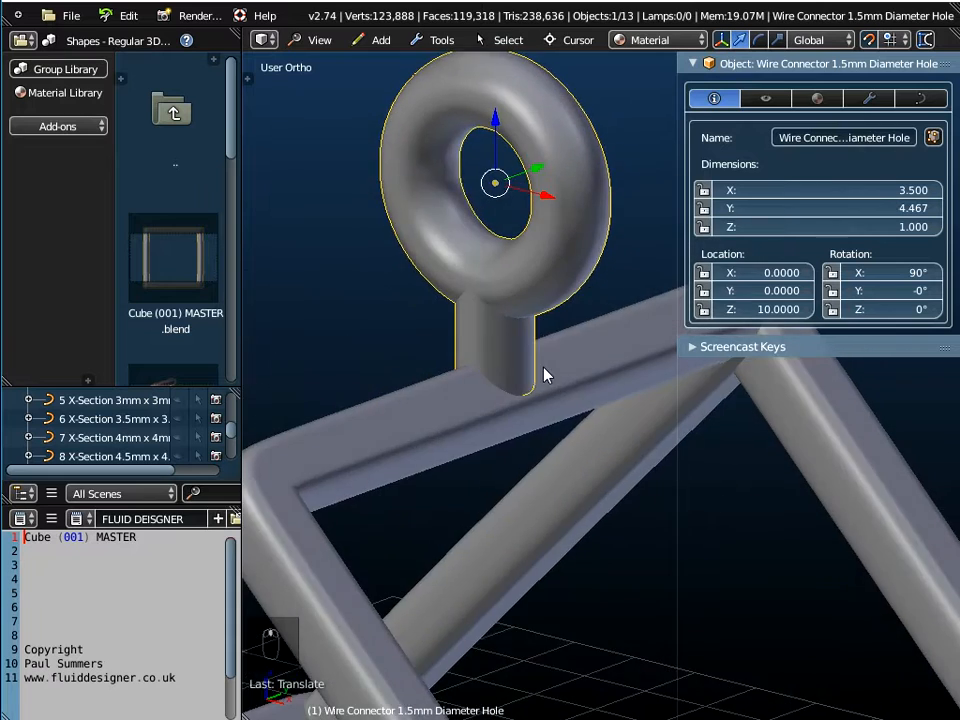
{"action": "key", "text": "KP_1"}
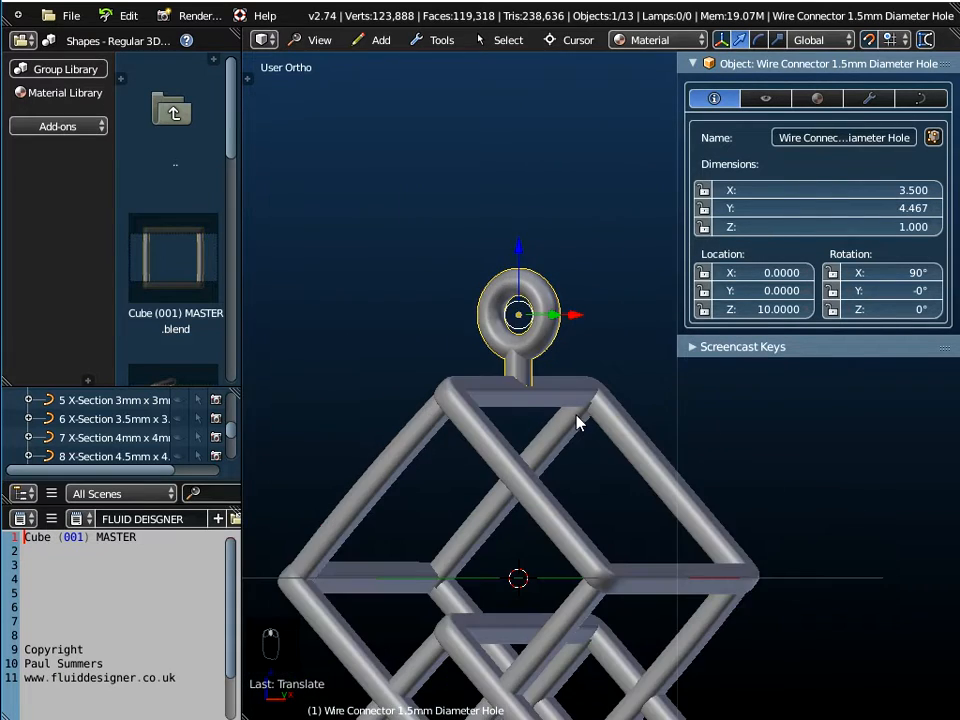
{"action": "left_click", "coordinate": [305, 39]}
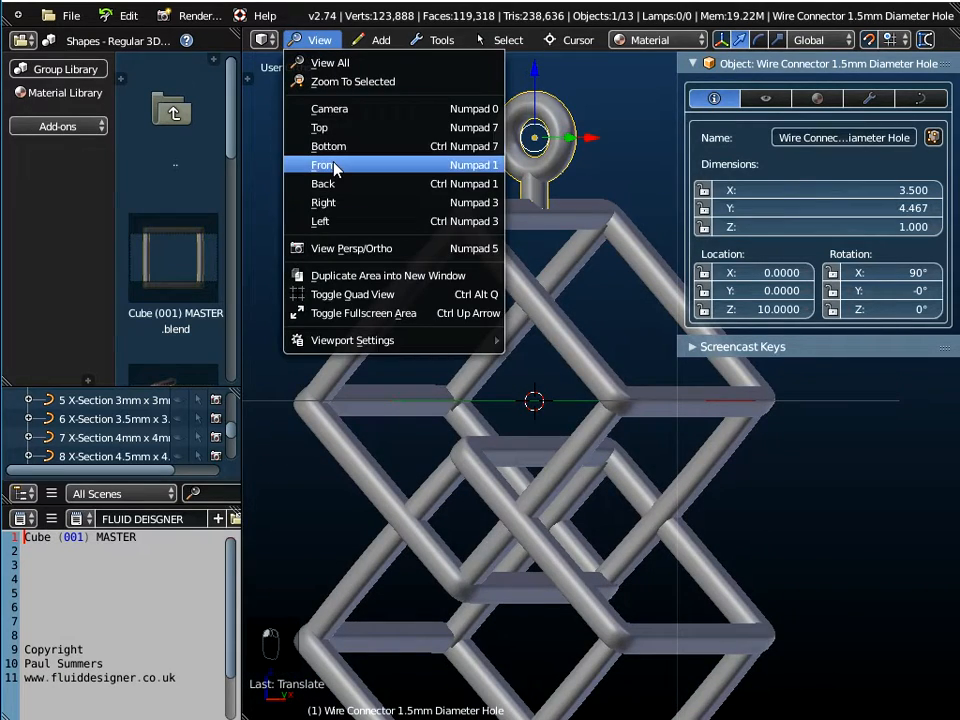
{"action": "left_click", "coordinate": [336, 164]}
{"action": "scroll", "coordinate": [461, 285], "scroll_direction": "down", "scroll_amount": 3}
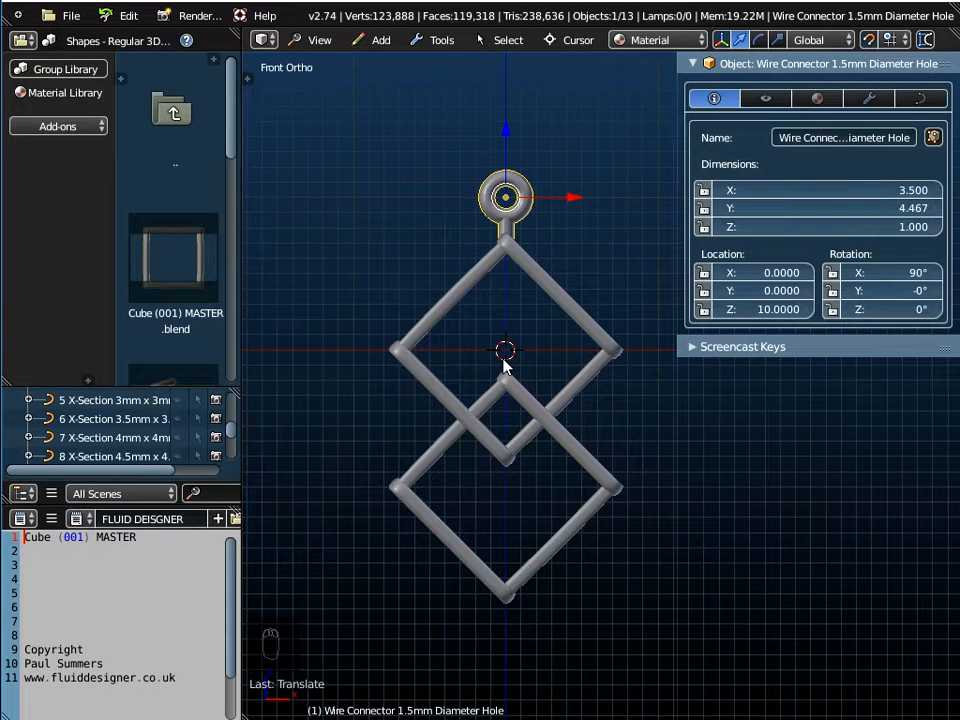
- Append the Harrington Font - A object from the capital A file in the Patterns - Alphabet Harrington Font library folder
{"action": "left_click", "coordinate": [66, 15]}
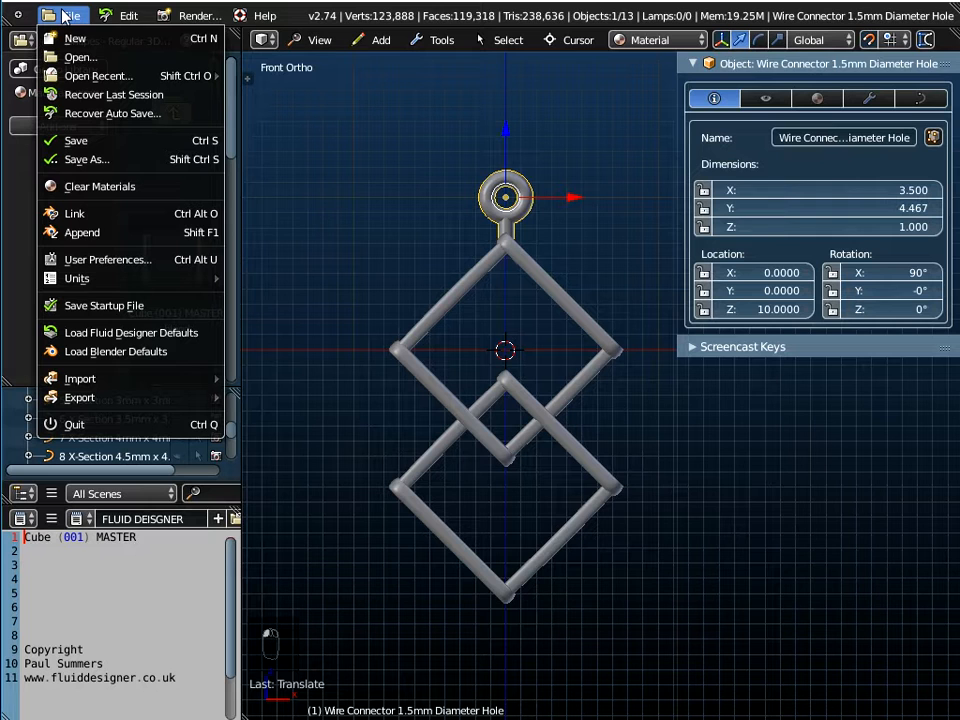
{"action": "left_click", "coordinate": [82, 232]}
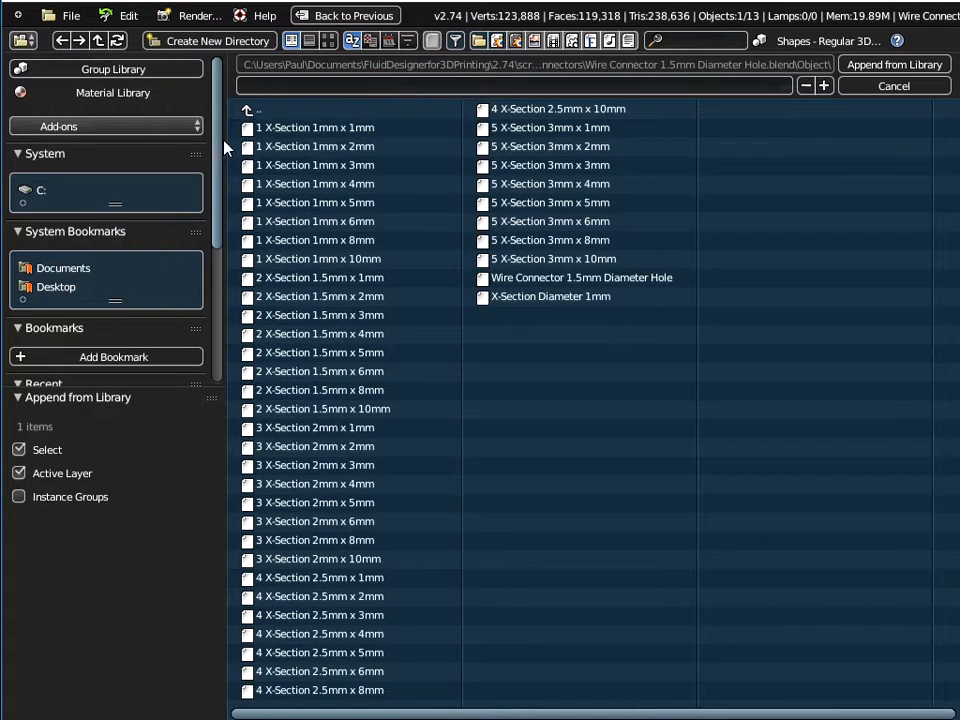
{"action": "left_click", "coordinate": [251, 112]}
{"action": "left_click", "coordinate": [251, 112]}
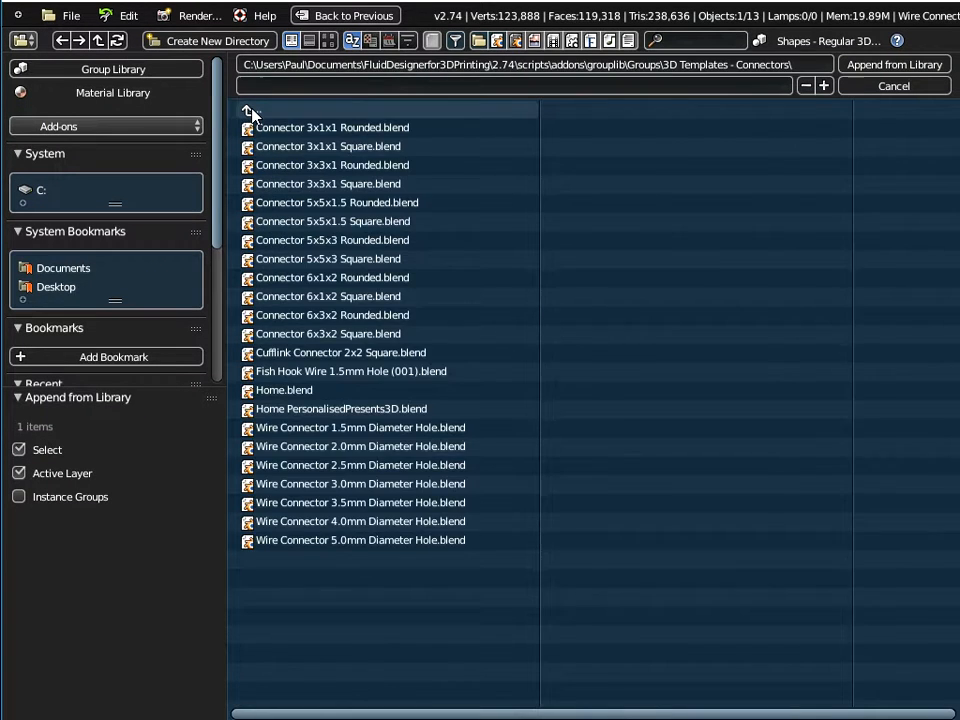
{"action": "left_click", "coordinate": [251, 112]}
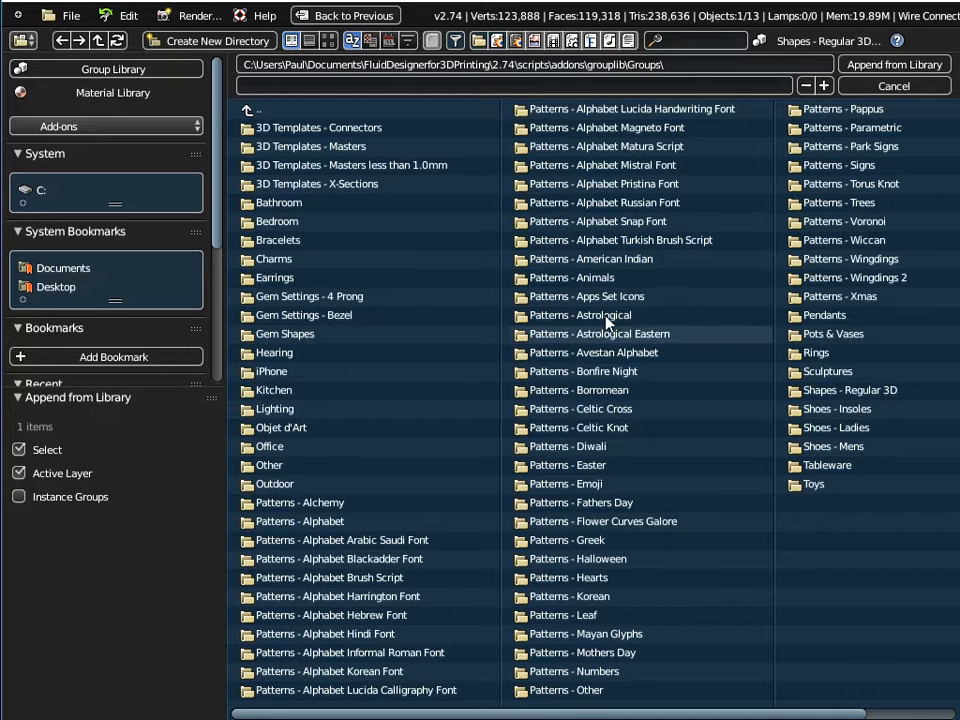
{"action": "left_click", "coordinate": [355, 598]}
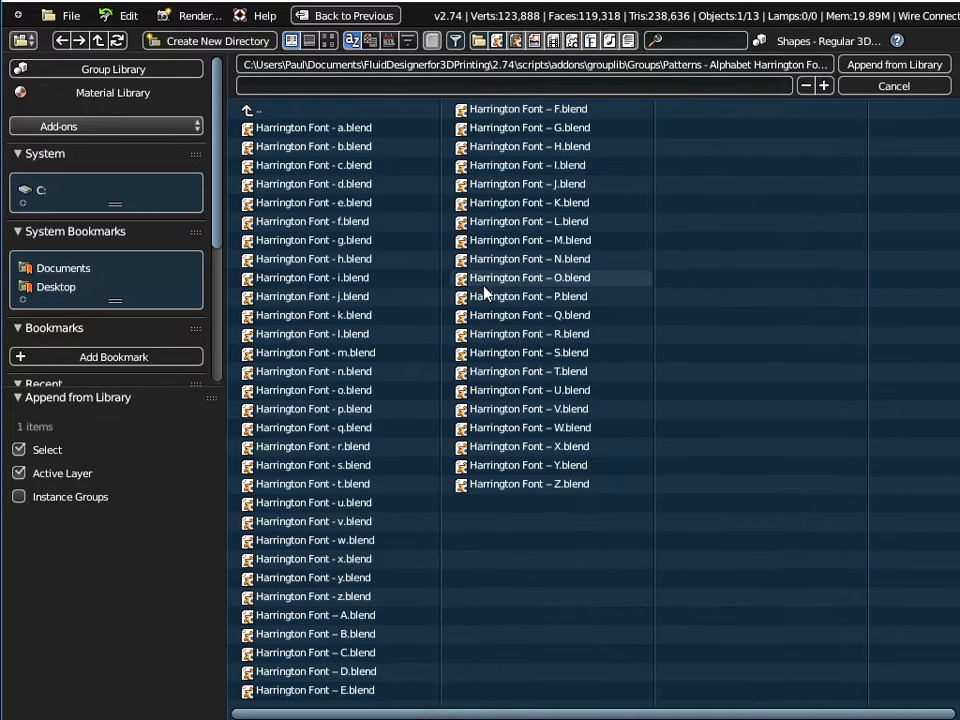
{"action": "double_click", "coordinate": [331, 613]}
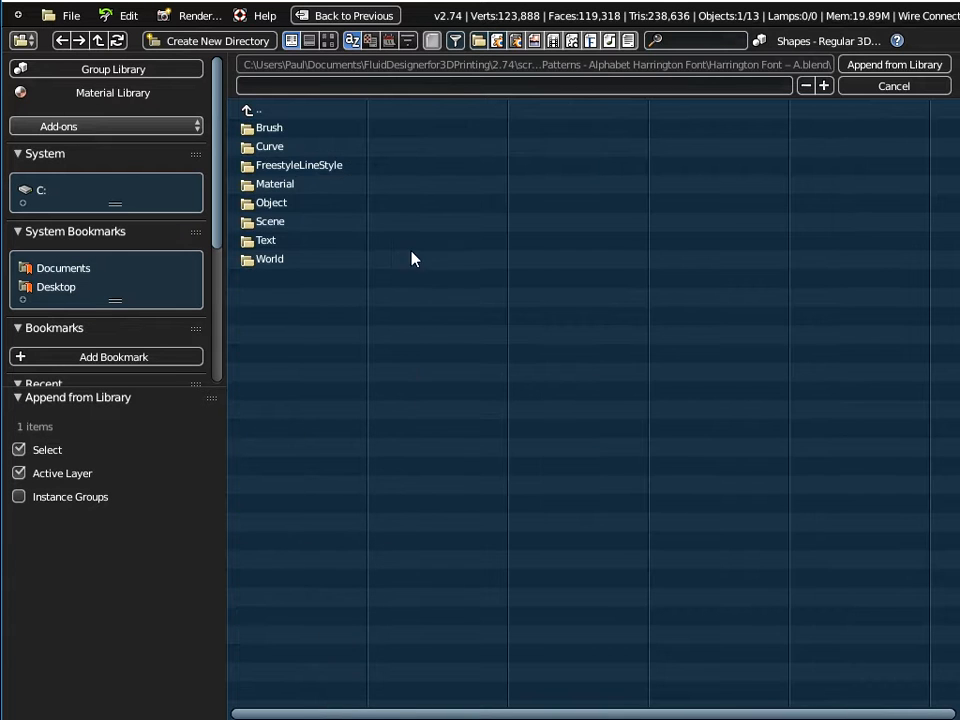
{"action": "left_click", "coordinate": [273, 207]}
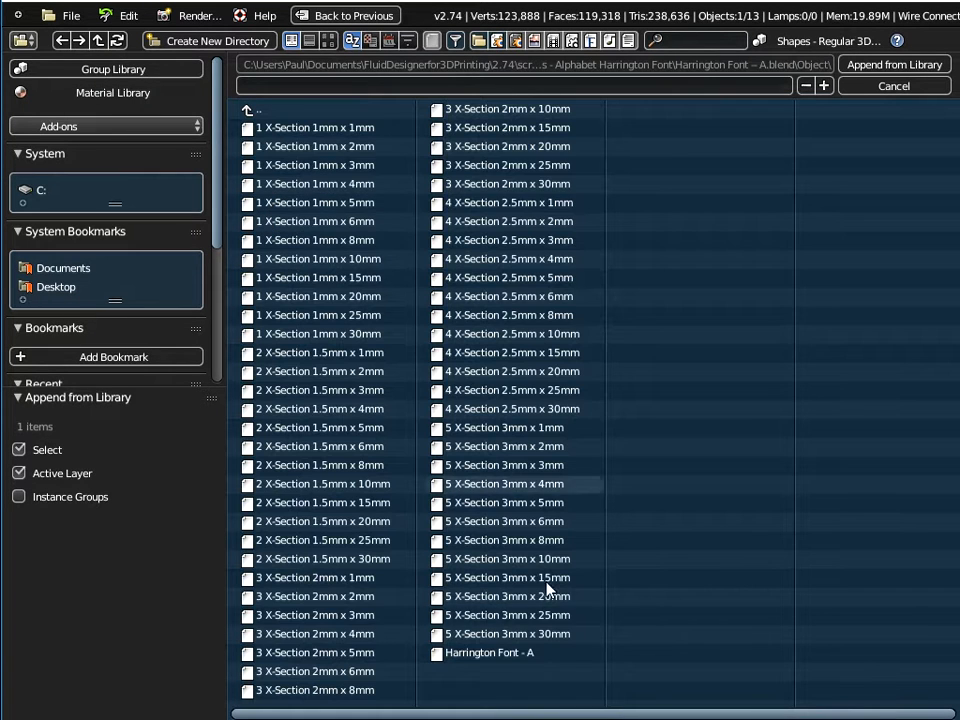
{"action": "left_click", "coordinate": [506, 652]}
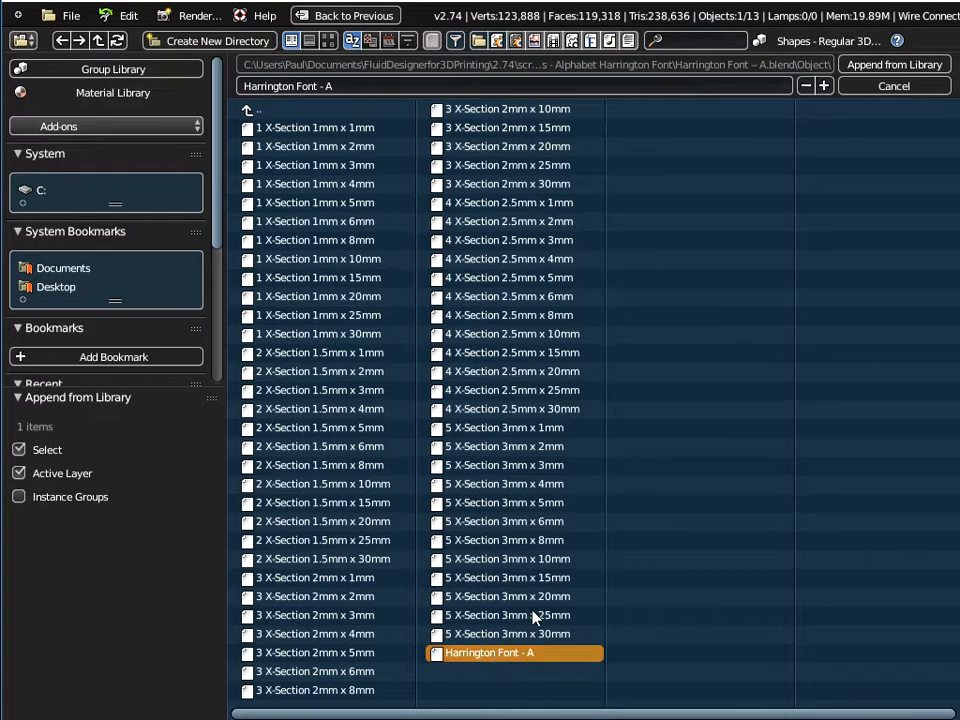
{"action": "left_click", "coordinate": [890, 64]}
{"action": "mouse_move", "coordinate": [543, 437]}
{"action": "middle_mouse_down"}
{"action": "mouse_move", "coordinate": [536, 523]}
{"action": "mouse_move", "coordinate": [543, 458]}
{"action": "middle_mouse_up"}
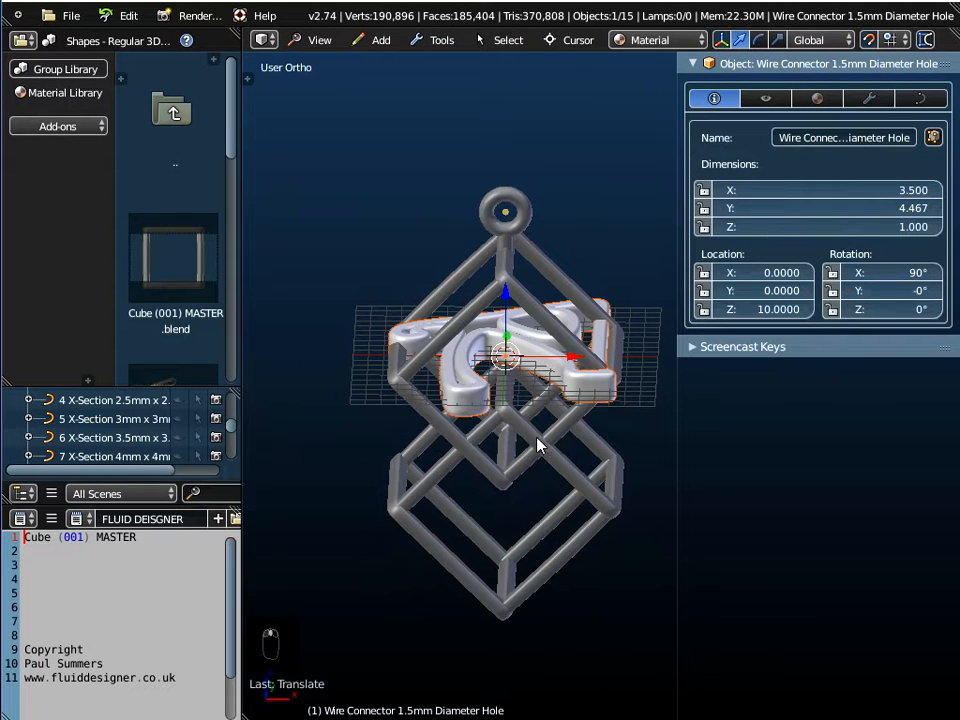
- Set the letter A's bevel object to 1 X-Section 1mm x 1mm
{"action": "right_click", "coordinate": [469, 392]}
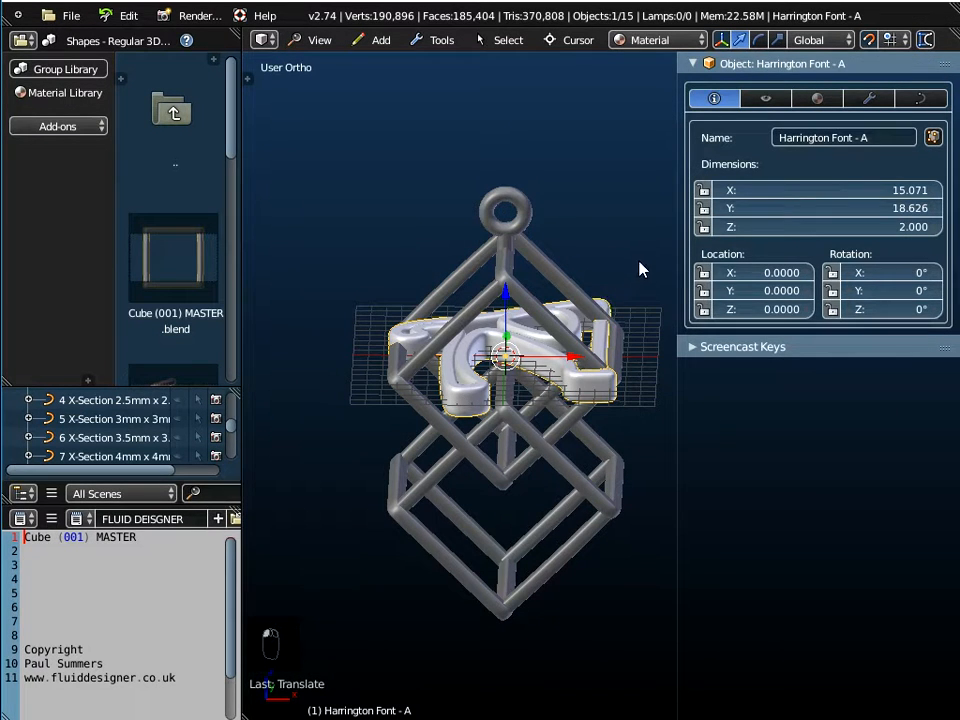
{"action": "left_click", "coordinate": [919, 98]}
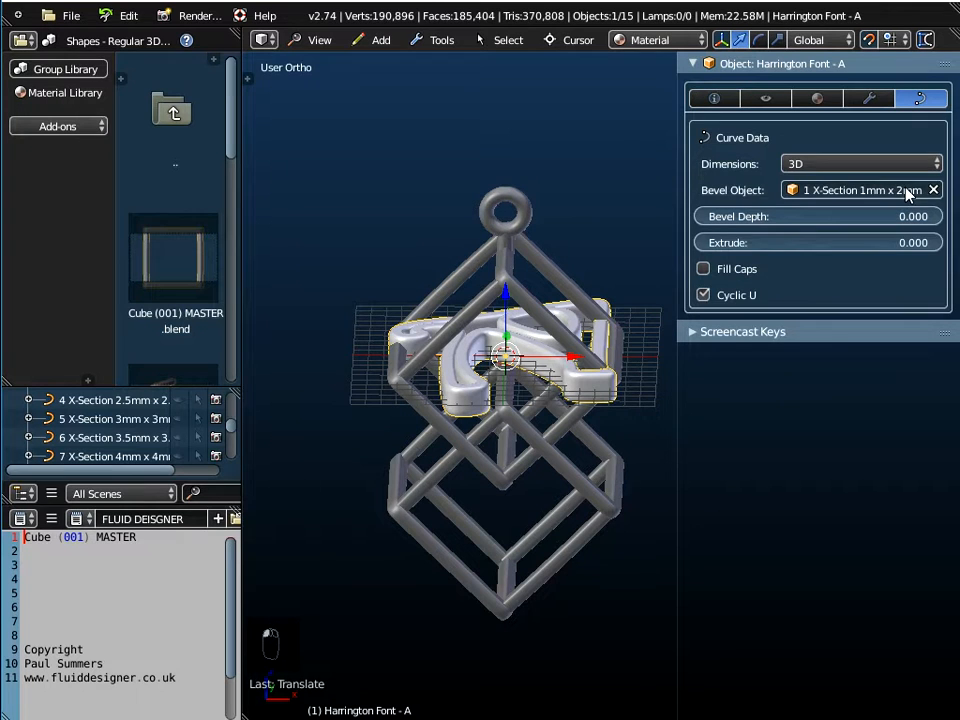
{"action": "left_click", "coordinate": [861, 191]}
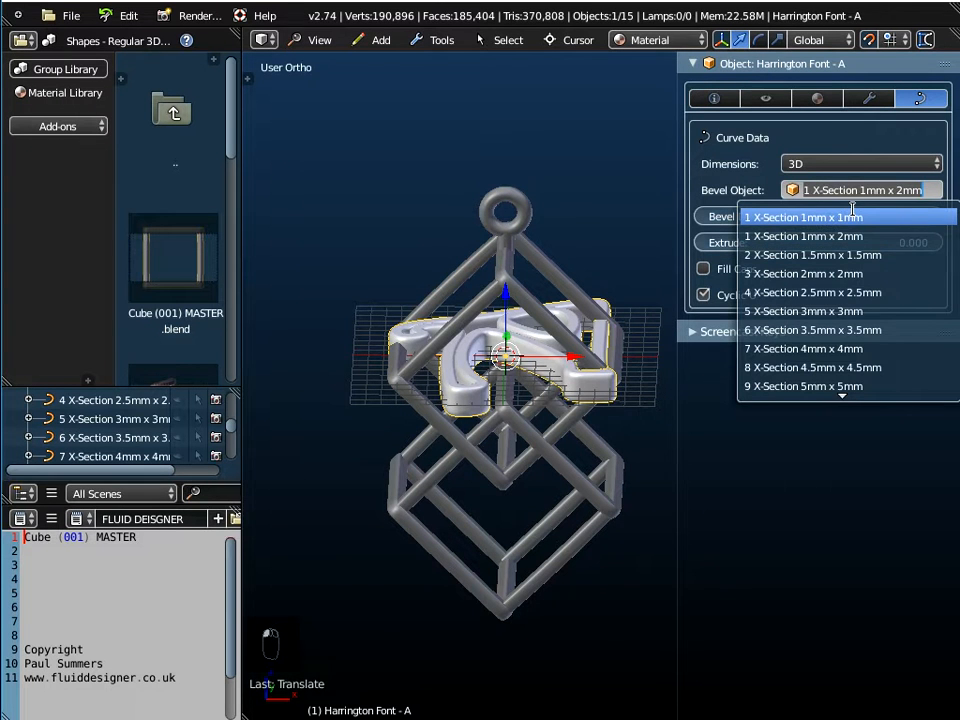
{"action": "left_click", "coordinate": [851, 216]}
- Rotate the letter A 90° about the global X axis
{"action": "mouse_move", "coordinate": [500, 372]}
{"action": "middle_mouse_down"}
{"action": "mouse_move", "coordinate": [487, 485]}
{"action": "mouse_move", "coordinate": [433, 349]}
{"action": "mouse_move", "coordinate": [467, 422]}
{"action": "mouse_move", "coordinate": [523, 493]}
{"action": "mouse_move", "coordinate": [495, 454]}
{"action": "mouse_move", "coordinate": [490, 368]}
{"action": "middle_mouse_up"}
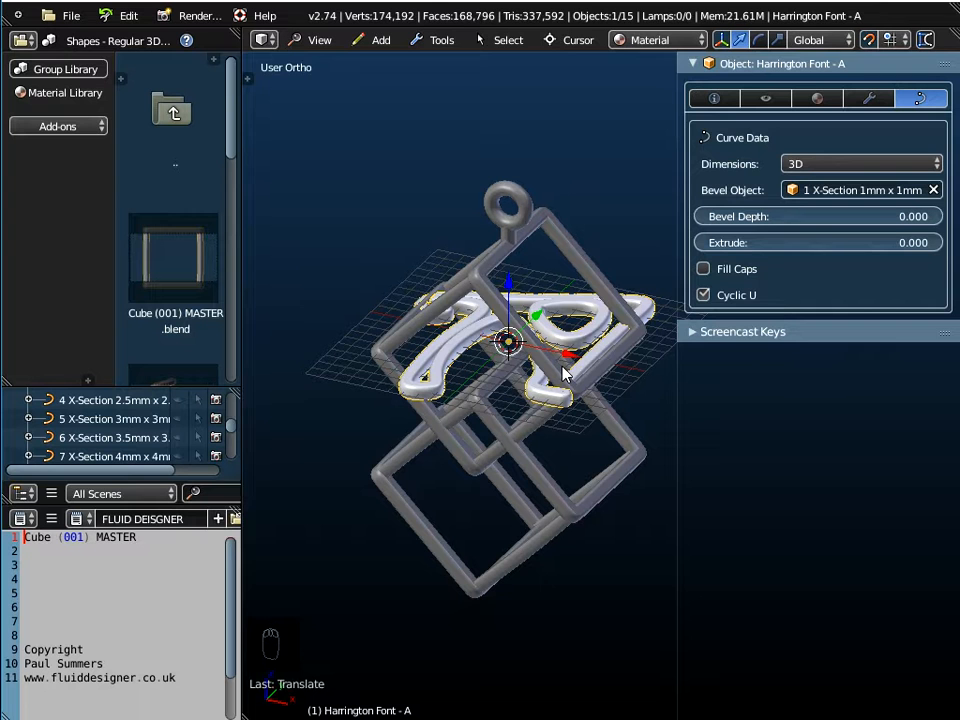
{"action": "type", "text": "rx90"}
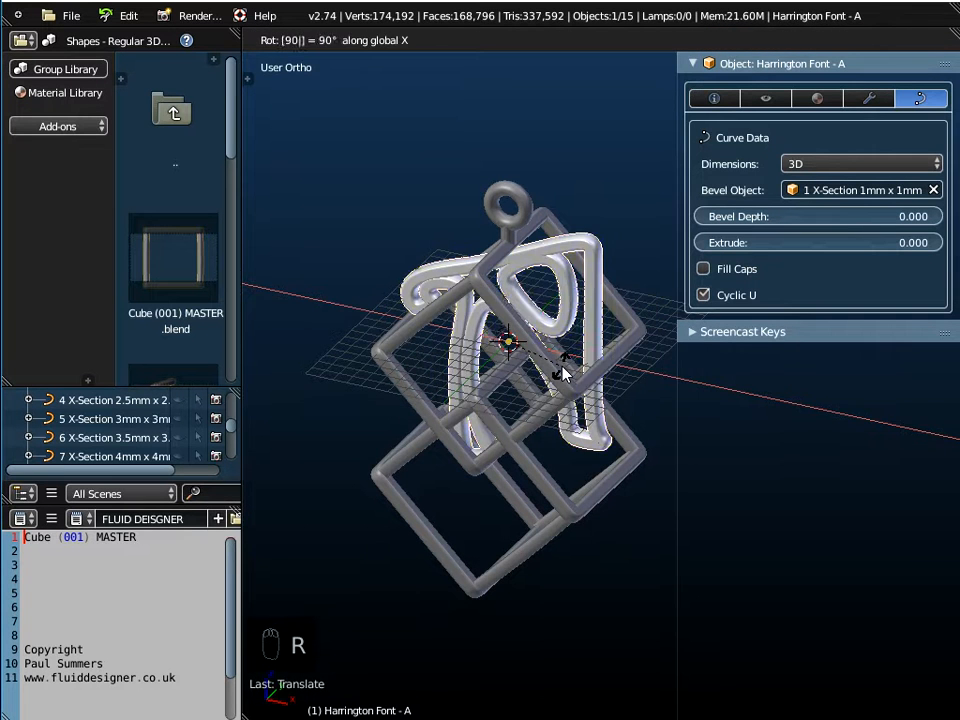
{"action": "key", "text": "Return"}
- Move the letter A down 3 along the global Z axis so it sits across both cubes
{"action": "middle_click_drag", "start_coordinate": [585, 370], "coordinate": [517, 272]}
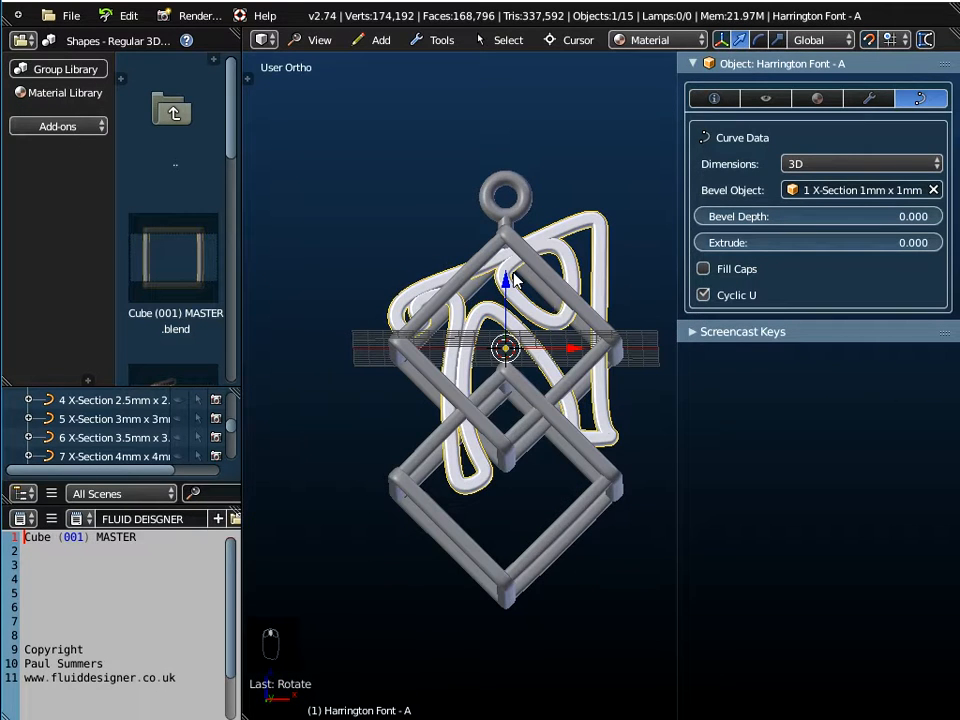
{"action": "key", "text": "g"}
{"action": "key", "text": "z"}
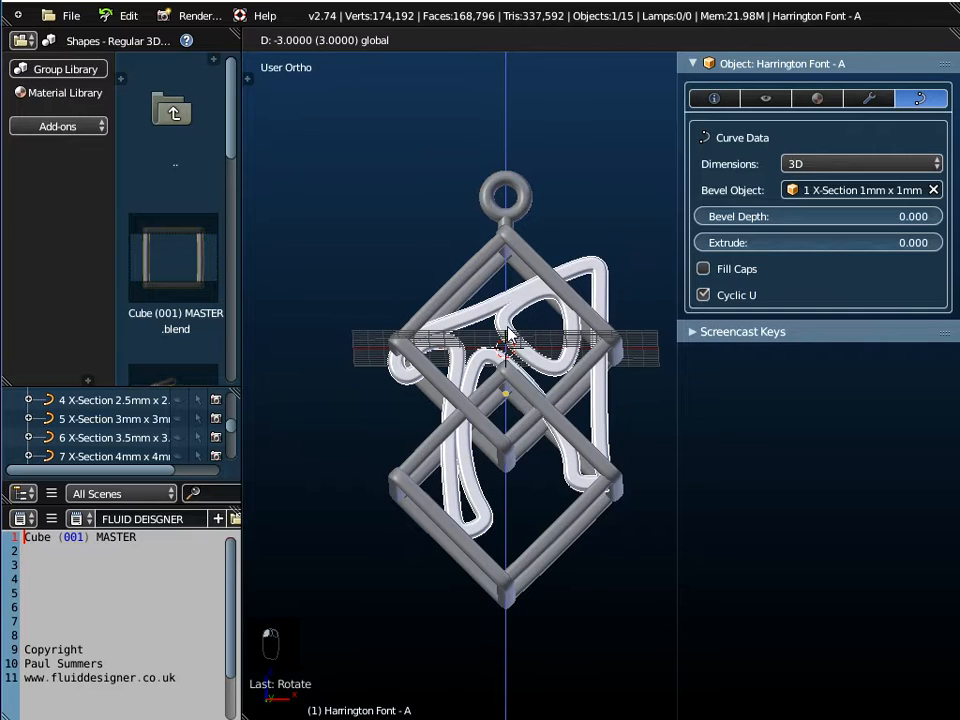
{"action": "left_click", "coordinate": [508, 338]}
- Examine from several angles and up close how the letter A sits against the wires of both cubes
{"action": "mouse_move", "coordinate": [530, 432]}
{"action": "middle_mouse_down"}
{"action": "mouse_move", "coordinate": [446, 476]}
{"action": "mouse_move", "coordinate": [465, 527]}
{"action": "mouse_move", "coordinate": [528, 500]}
{"action": "mouse_move", "coordinate": [519, 429]}
{"action": "middle_mouse_up"}
{"action": "scroll", "coordinate": [519, 426], "scroll_direction": "up", "scroll_amount": 4}
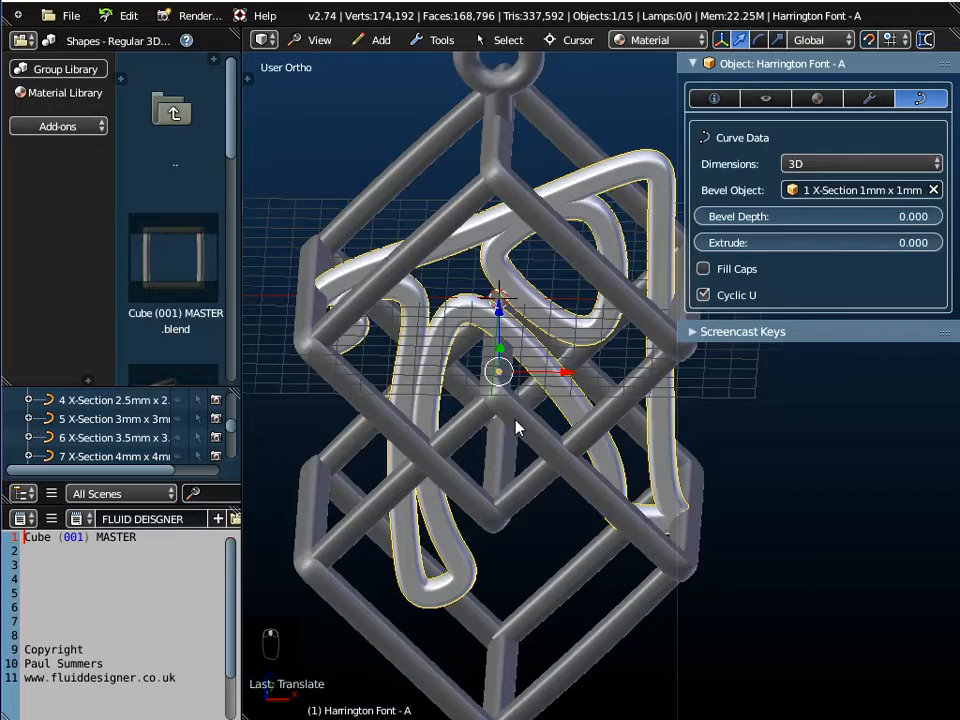
{"action": "middle_click_drag", "start_coordinate": [555, 395], "coordinate": [463, 422]}
{"action": "scroll", "coordinate": [463, 422], "scroll_direction": "up", "scroll_amount": 4}
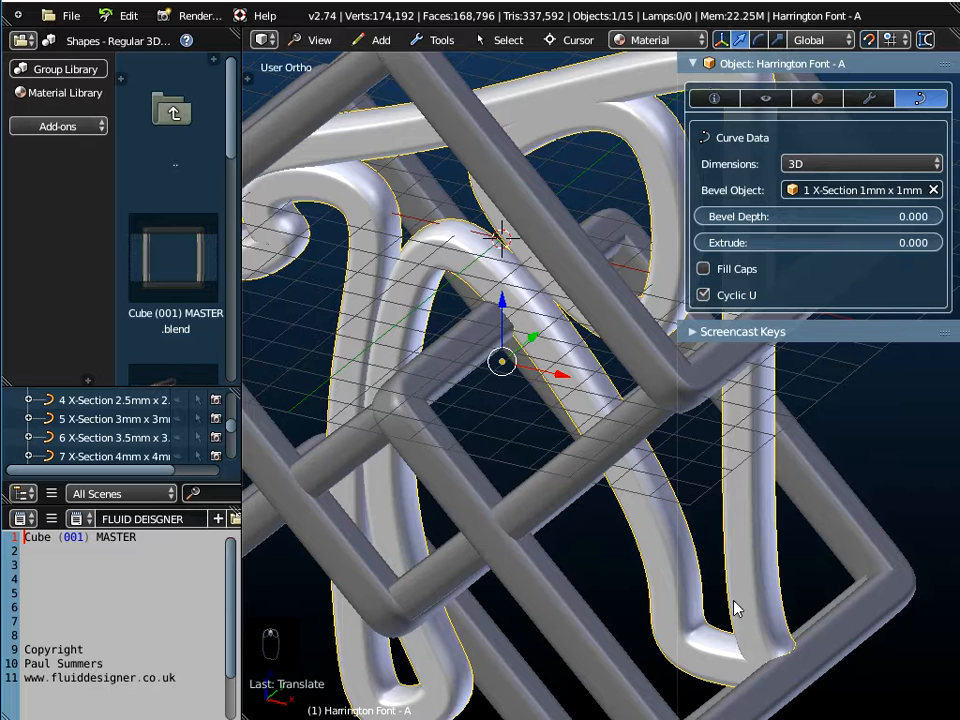
{"action": "scroll", "coordinate": [513, 472], "scroll_direction": "down", "scroll_amount": 4}
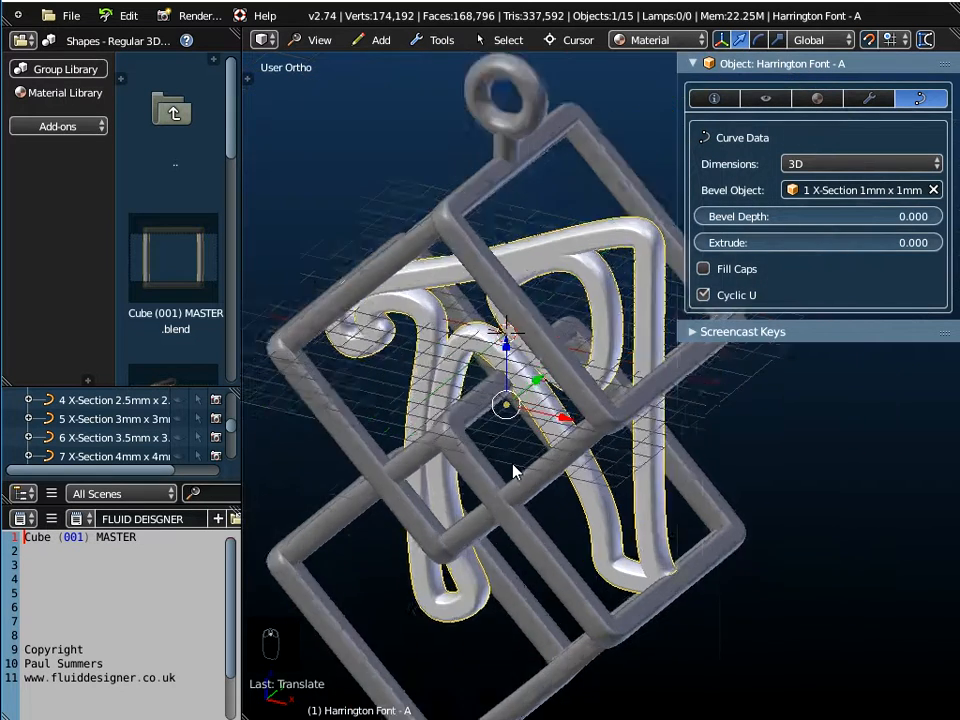
{"action": "middle_click_drag", "start_coordinate": [660, 566], "coordinate": [339, 343]}
{"action": "middle_click_drag", "start_coordinate": [415, 322], "coordinate": [521, 306]}
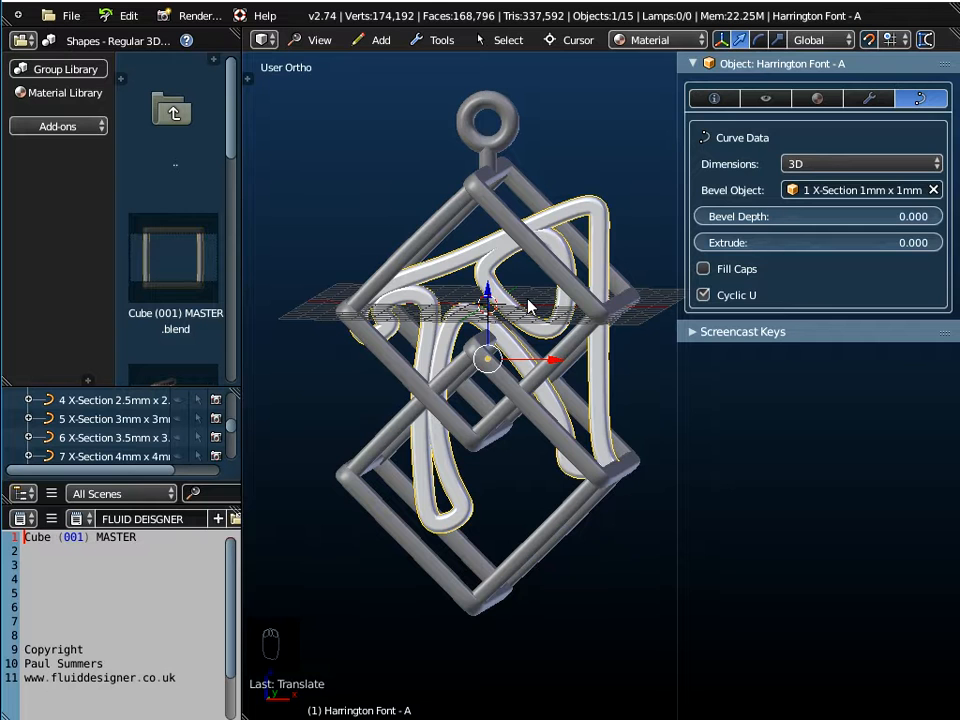
{"action": "middle_click_drag", "start_coordinate": [409, 155], "coordinate": [367, 251]}
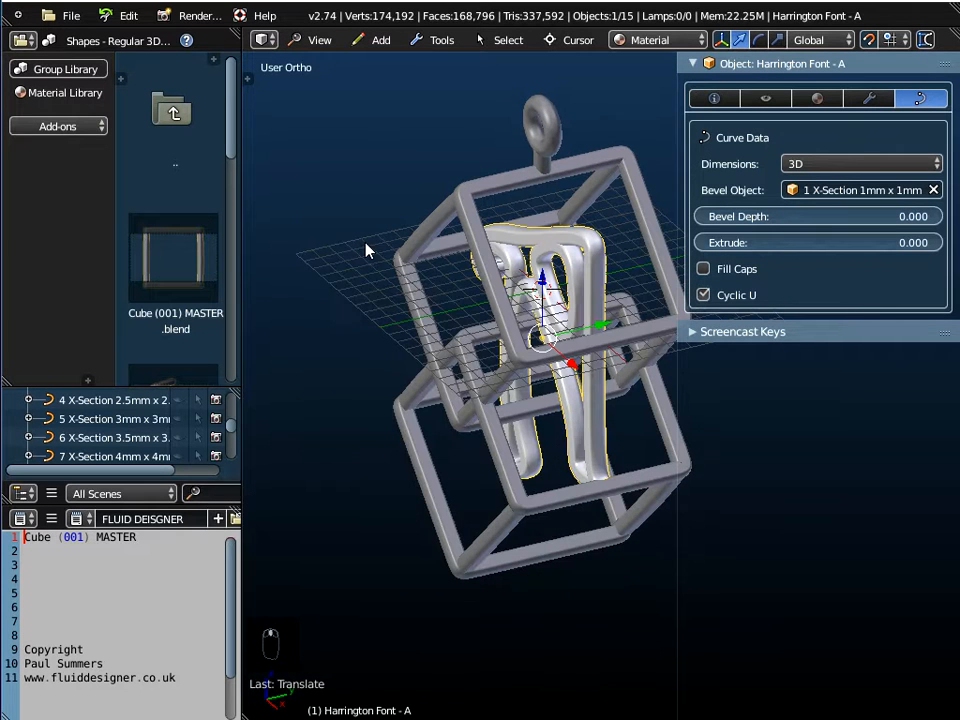
- Scale the upper cube to 0.7 along the global Y axis and apply its scale
{"action": "right_click", "coordinate": [493, 316]}
{"action": "middle_click_drag", "start_coordinate": [493, 316], "coordinate": [510, 363]}
{"action": "left_click_drag", "start_coordinate": [683, 452], "coordinate": [754, 445]}
{"action": "middle_click_drag", "start_coordinate": [711, 454], "coordinate": [553, 463]}
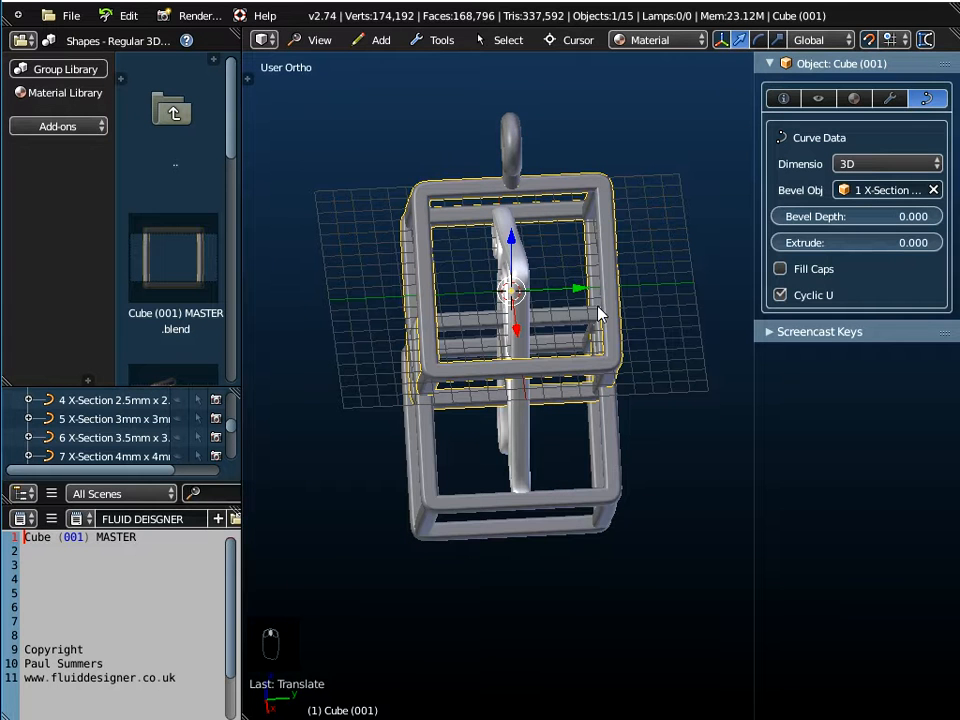
{"action": "middle_click_drag", "start_coordinate": [553, 313], "coordinate": [581, 358]}
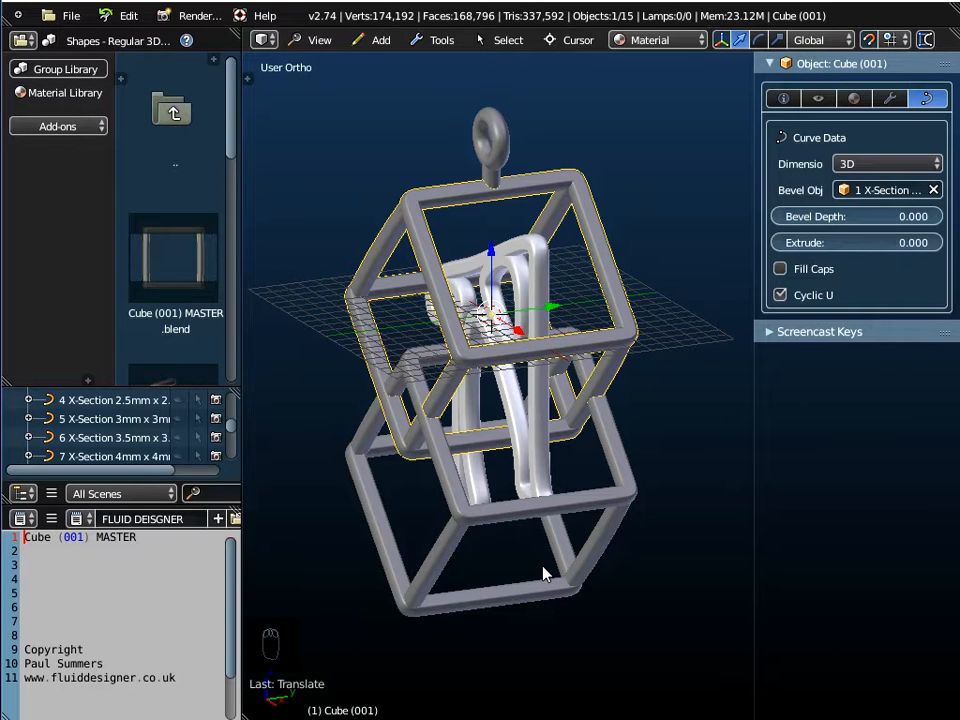
{"action": "key", "text": "s"}
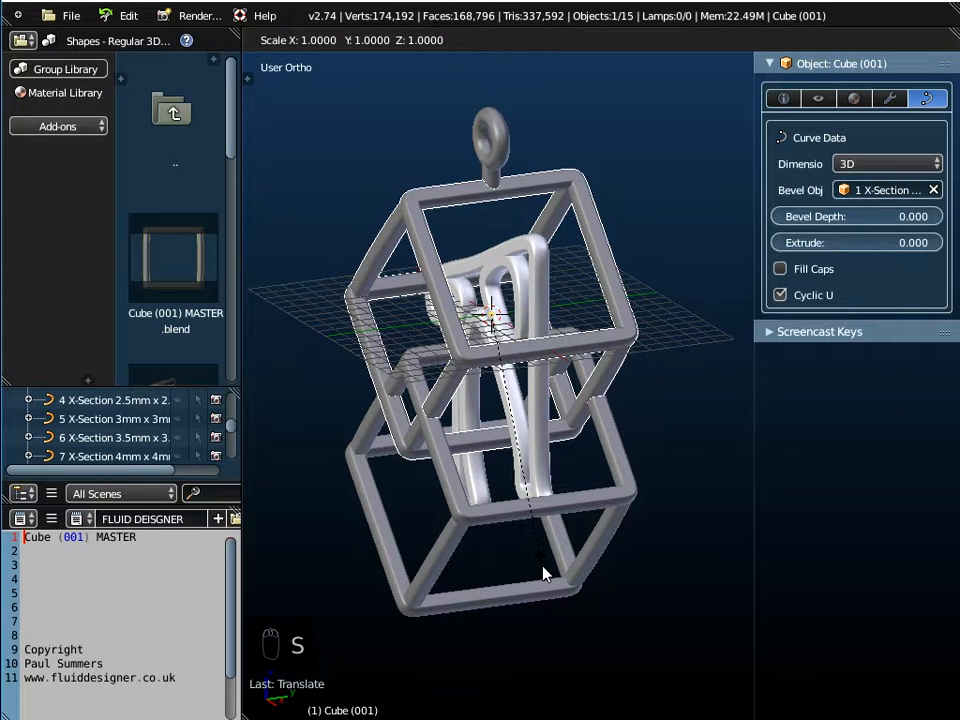
{"action": "key", "text": "y"}
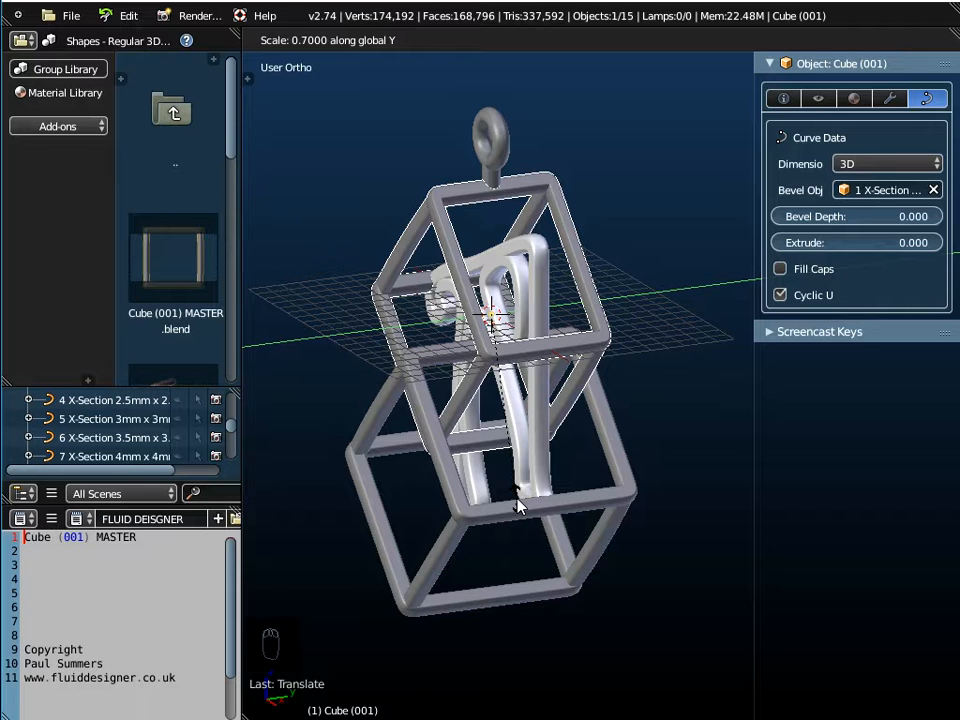
{"action": "left_click", "coordinate": [518, 507]}
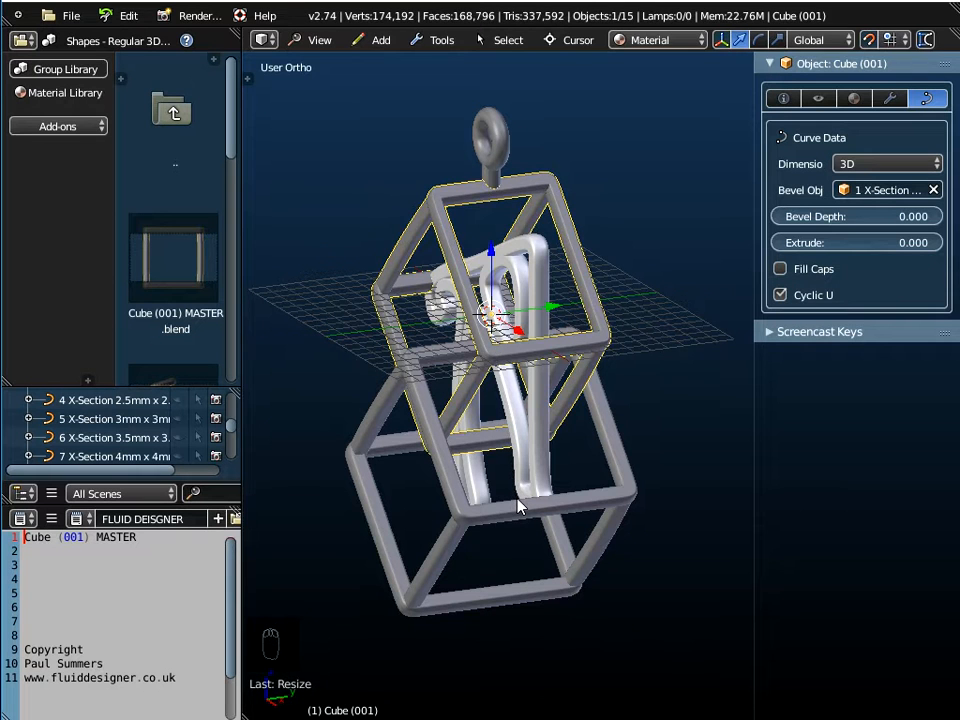
{"action": "key", "text": "ctrl+a"}
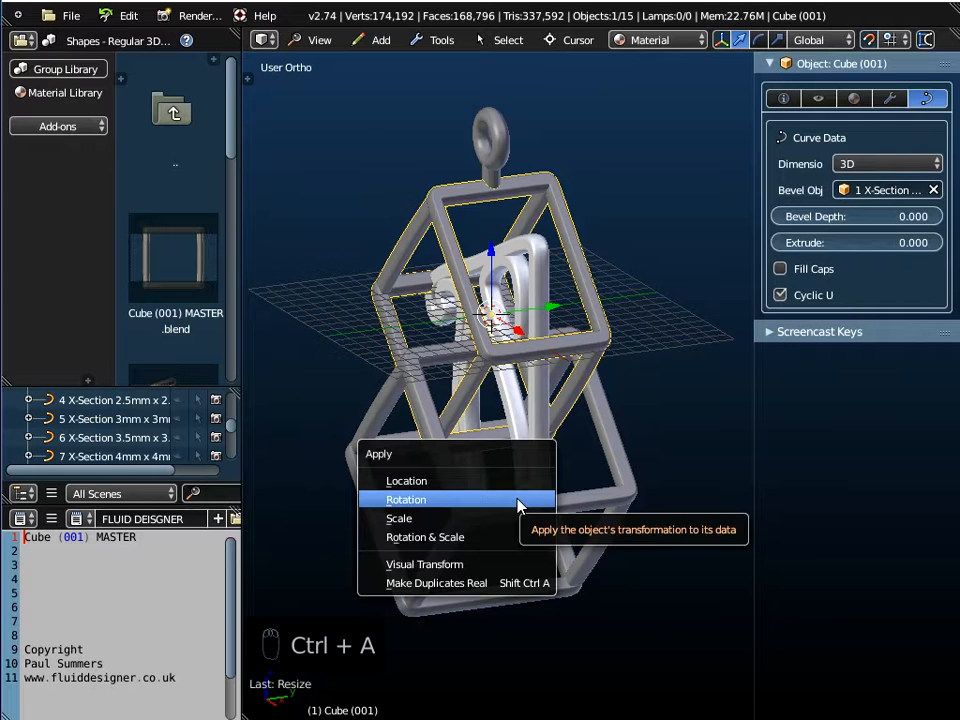
{"action": "left_click", "coordinate": [506, 519]}
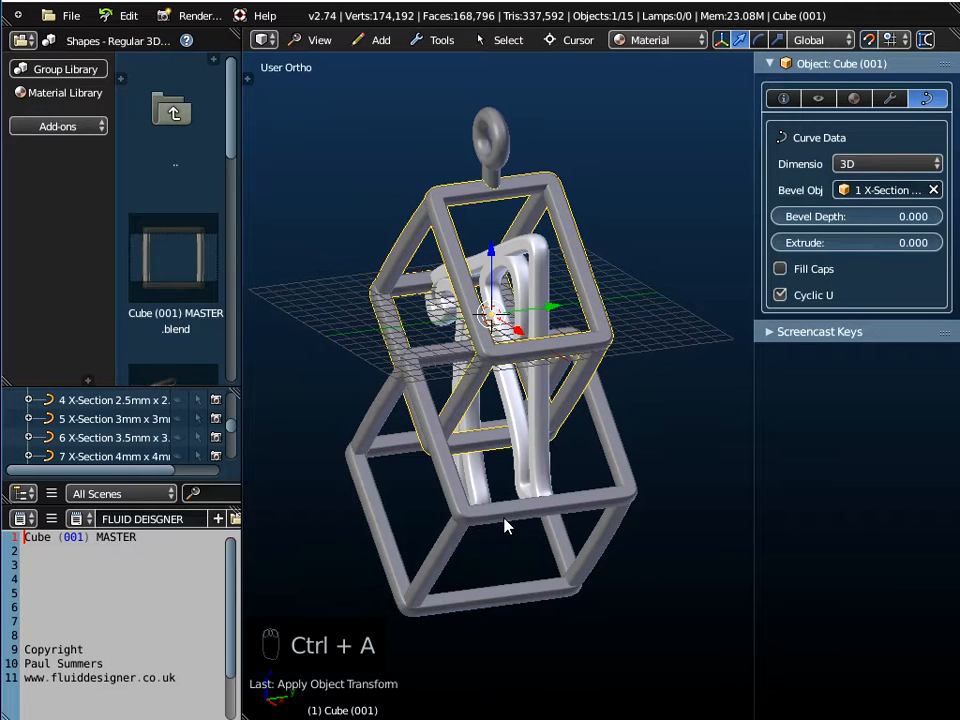
- Scale the lower cube to 0.7 along the global Y axis and apply its scale
{"action": "right_click", "coordinate": [507, 513]}
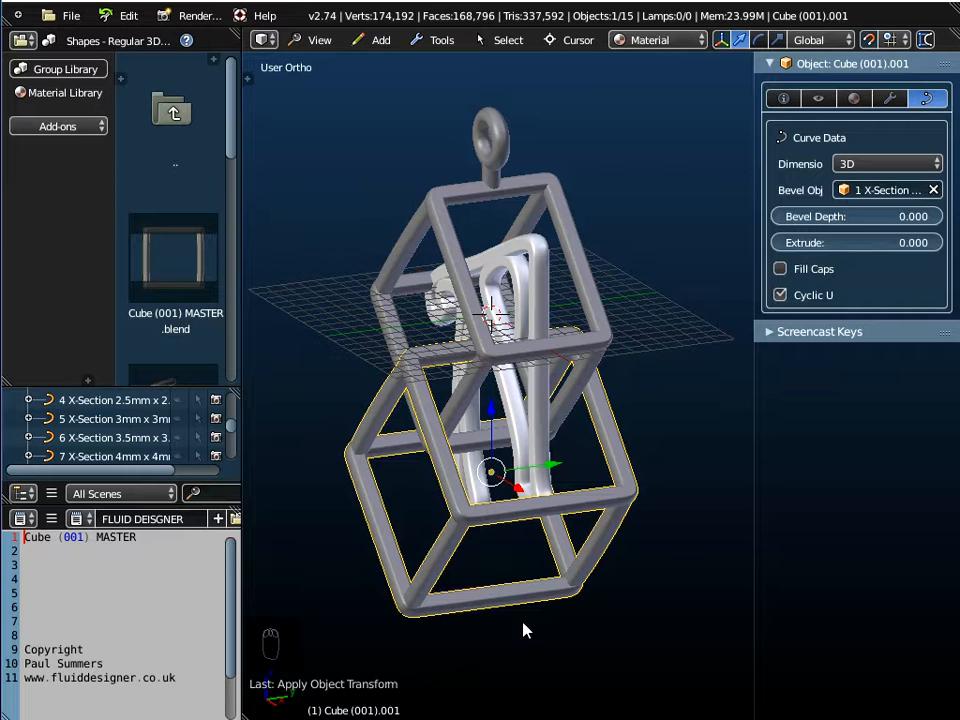
{"action": "key", "text": "s"}
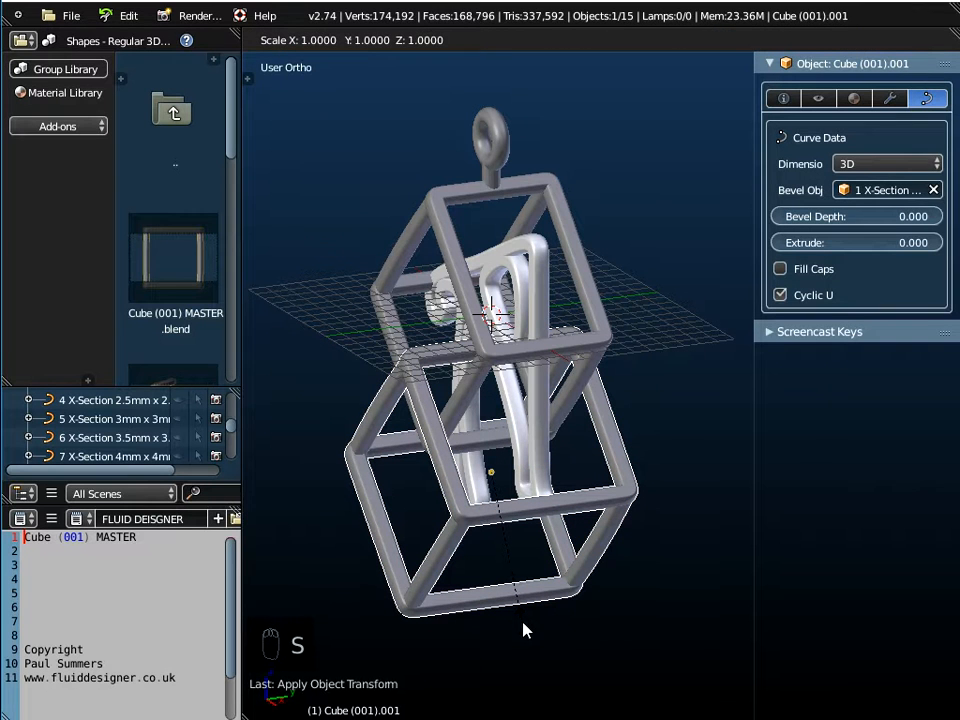
{"action": "key", "text": "y"}
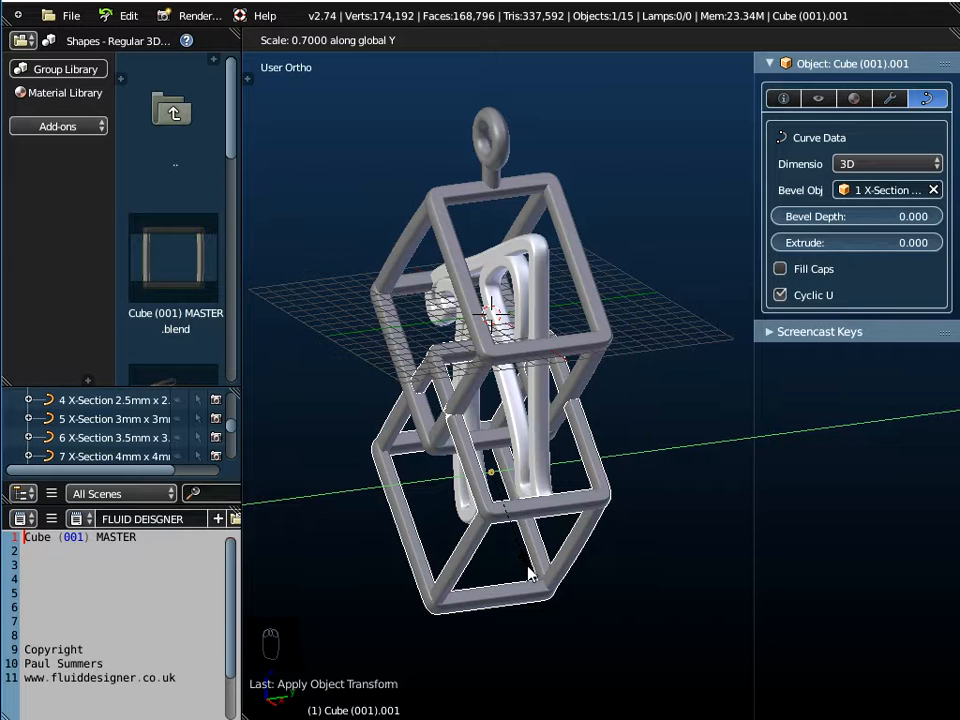
{"action": "left_click", "coordinate": [530, 573]}
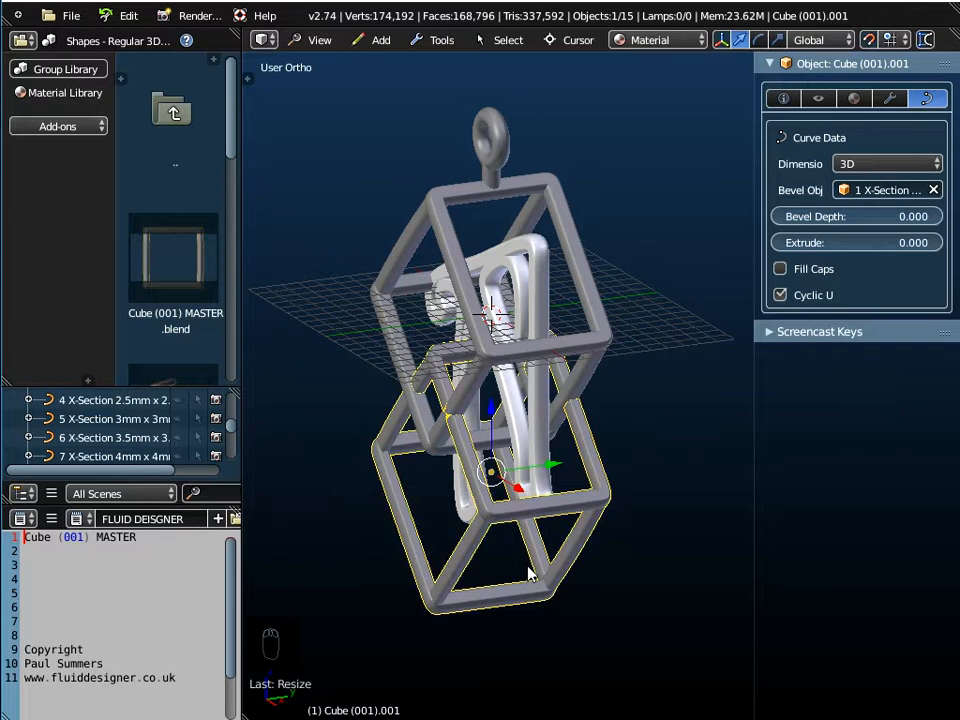
{"action": "key", "text": "ctrl+a"}
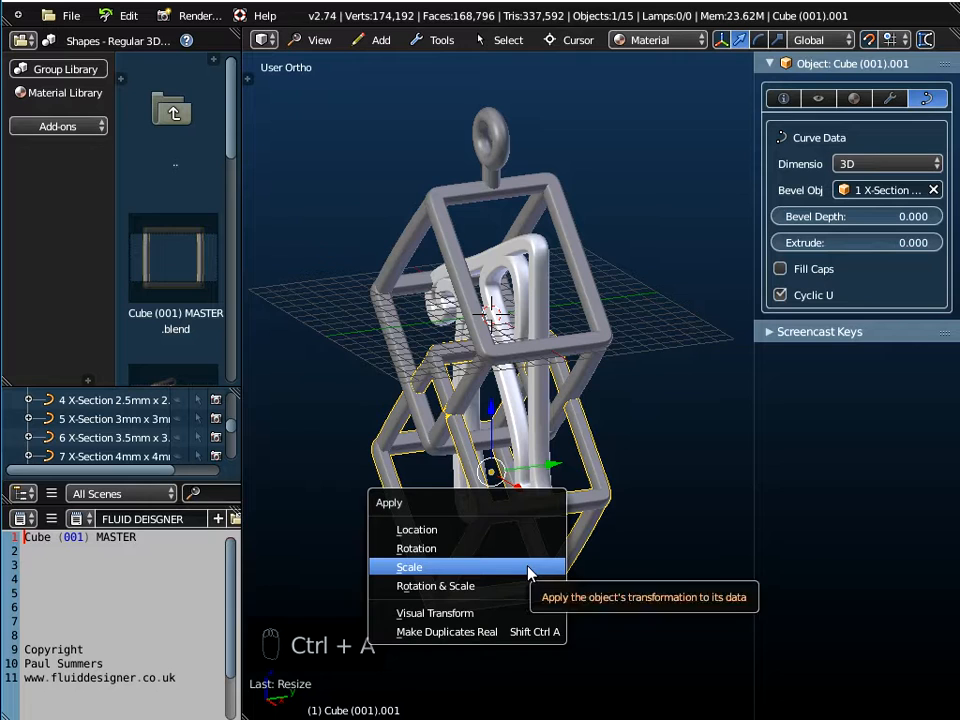
{"action": "left_click", "coordinate": [530, 569]}
- Check the lower cube's bevel object and examine the narrowed cubes around the letter from both sides
{"action": "middle_click_drag", "start_coordinate": [530, 569], "coordinate": [675, 456]}
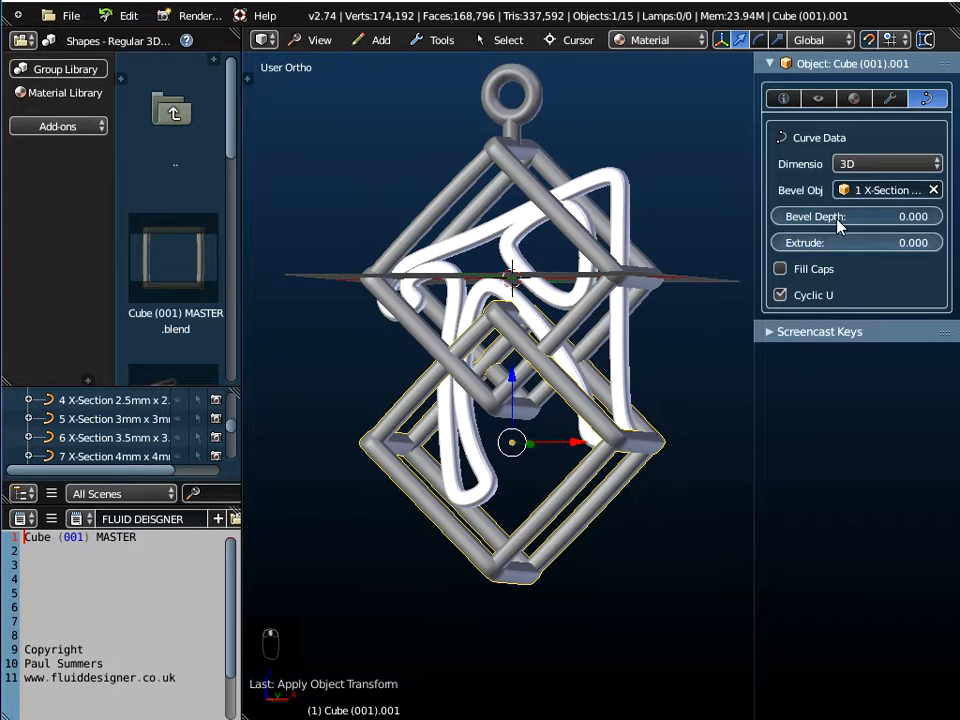
{"action": "left_click_drag", "start_coordinate": [757, 220], "coordinate": [645, 245]}
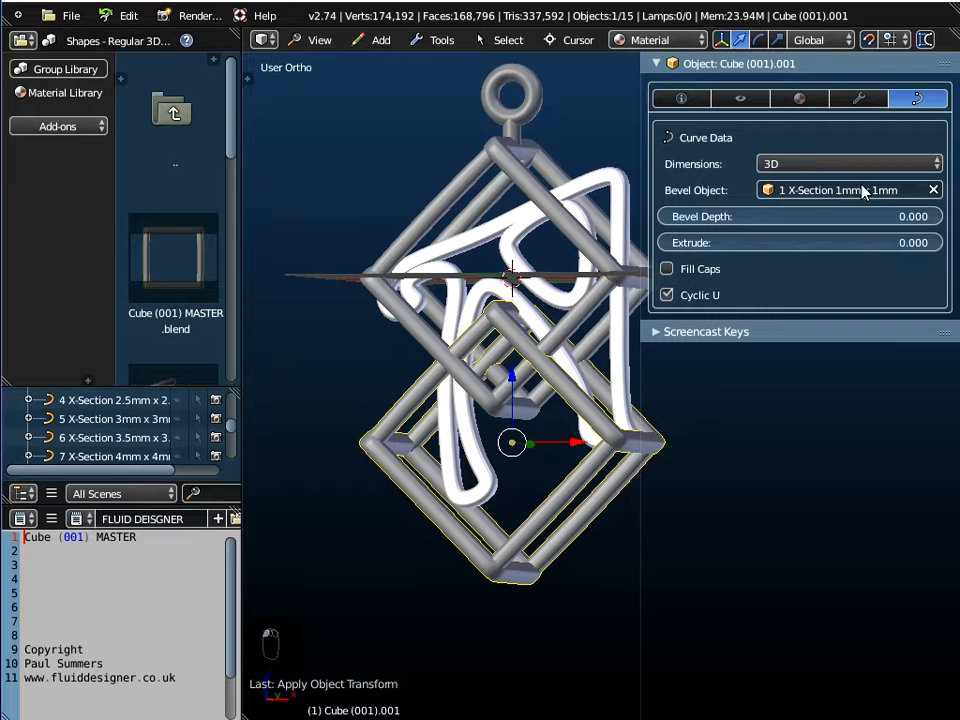
{"action": "left_click_drag", "start_coordinate": [640, 401], "coordinate": [707, 390]}
{"action": "middle_click_drag", "start_coordinate": [690, 395], "coordinate": [645, 424]}
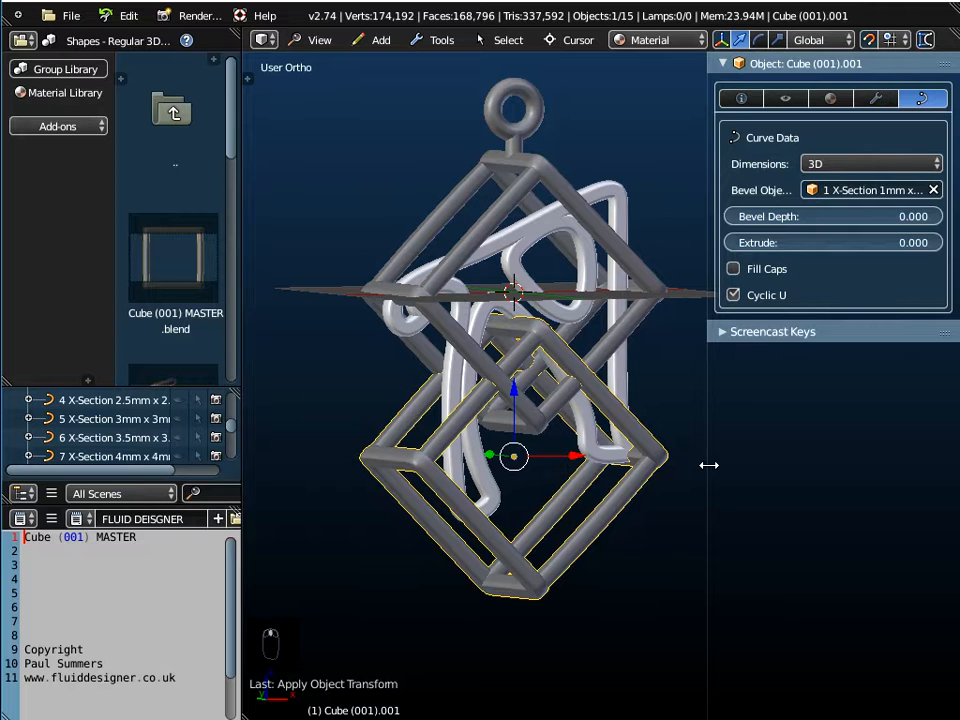
{"action": "left_click_drag", "start_coordinate": [709, 465], "coordinate": [761, 454]}
{"action": "middle_click_drag", "start_coordinate": [761, 454], "coordinate": [611, 454]}
- Convert the wire connector from a curve to a mesh
{"action": "right_click", "coordinate": [586, 110]}
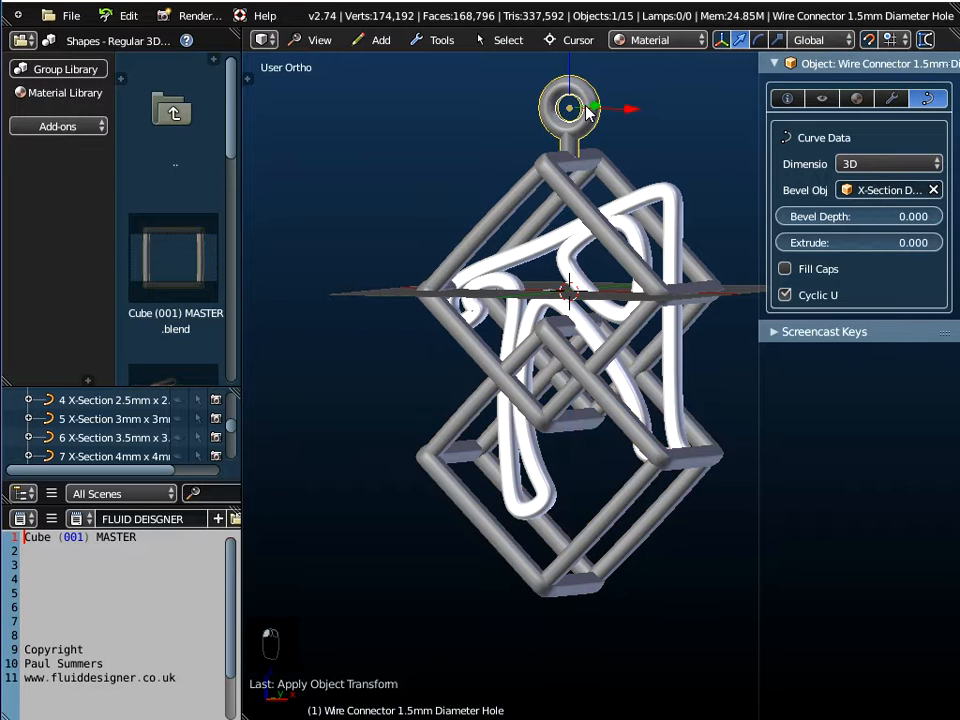
{"action": "left_click", "coordinate": [437, 40]}
{"action": "mouse_move", "coordinate": [447, 66]}
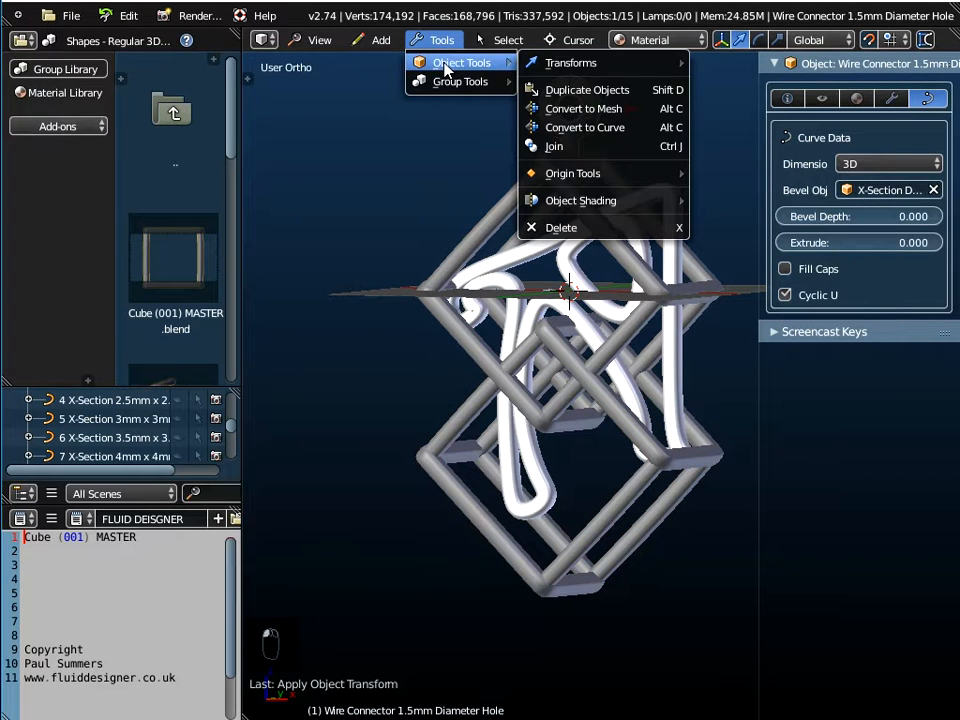
{"action": "left_click", "coordinate": [567, 110]}
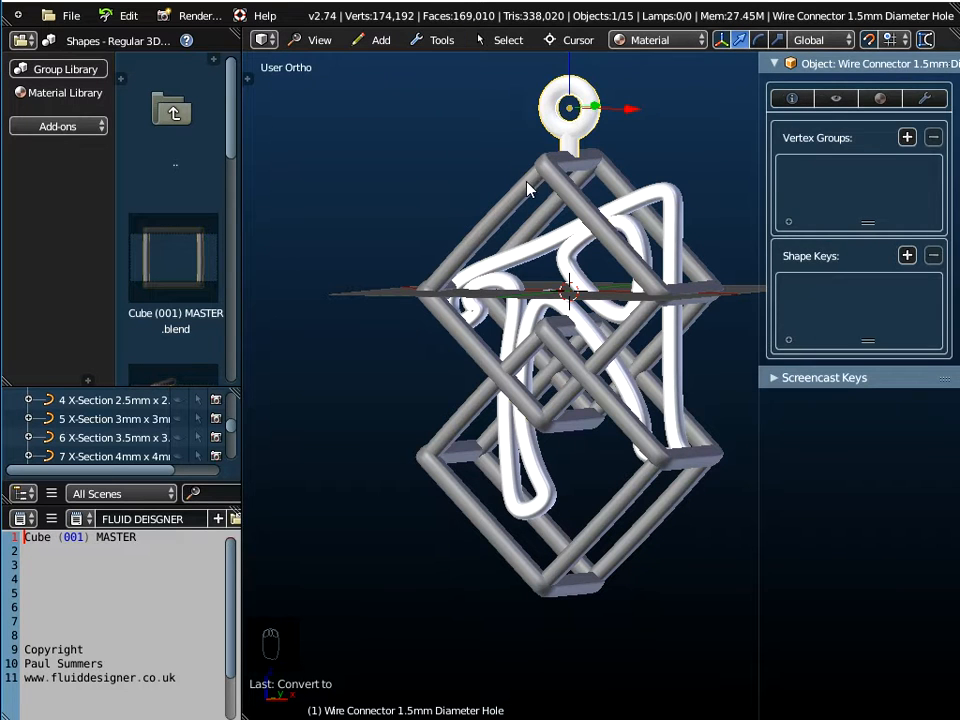
- Convert the upper cube from a curve to a mesh
{"action": "right_click", "coordinate": [528, 188]}
{"action": "left_click", "coordinate": [437, 40]}
{"action": "mouse_move", "coordinate": [450, 62]}
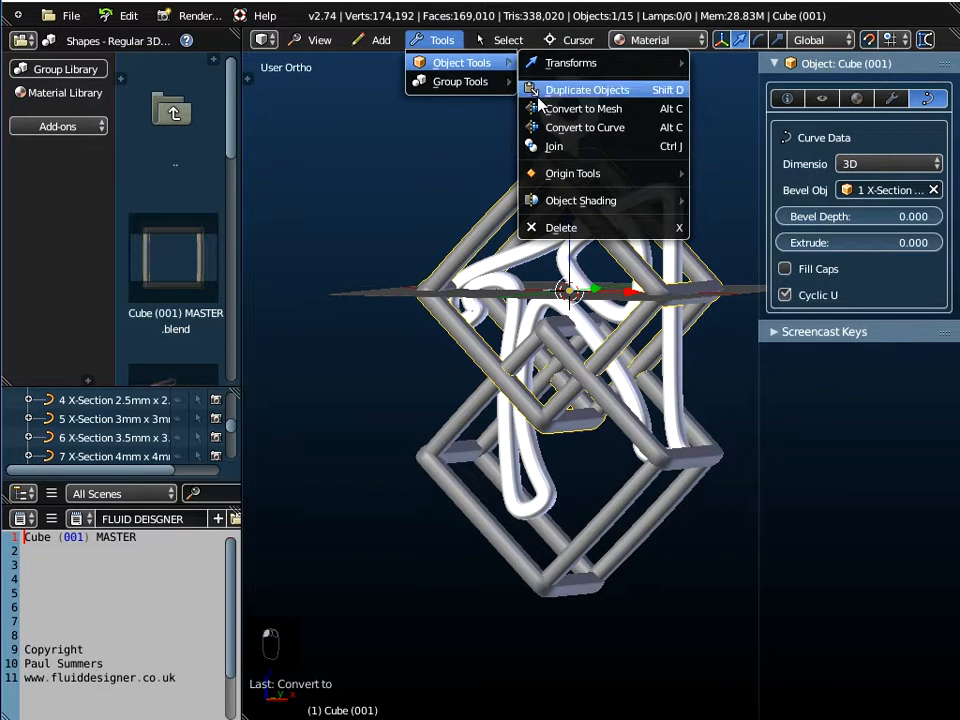
{"action": "left_click", "coordinate": [540, 108]}
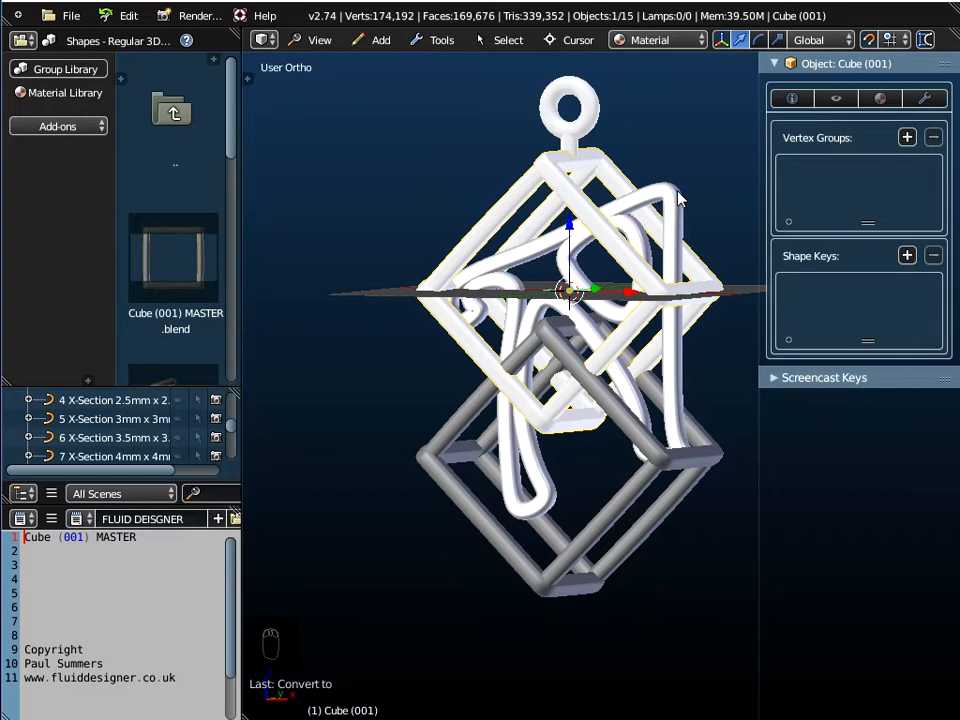
- Convert the letter A from a curve to a mesh
{"action": "right_click", "coordinate": [511, 149]}
{"action": "left_click", "coordinate": [440, 40]}
{"action": "mouse_move", "coordinate": [456, 62]}
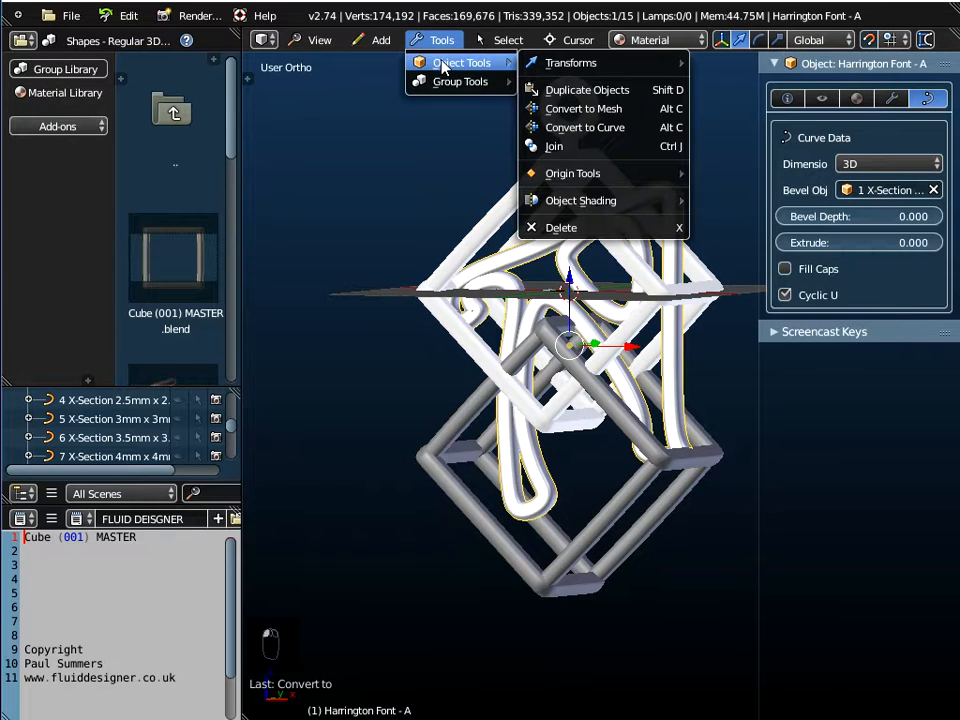
{"action": "left_click", "coordinate": [574, 110]}
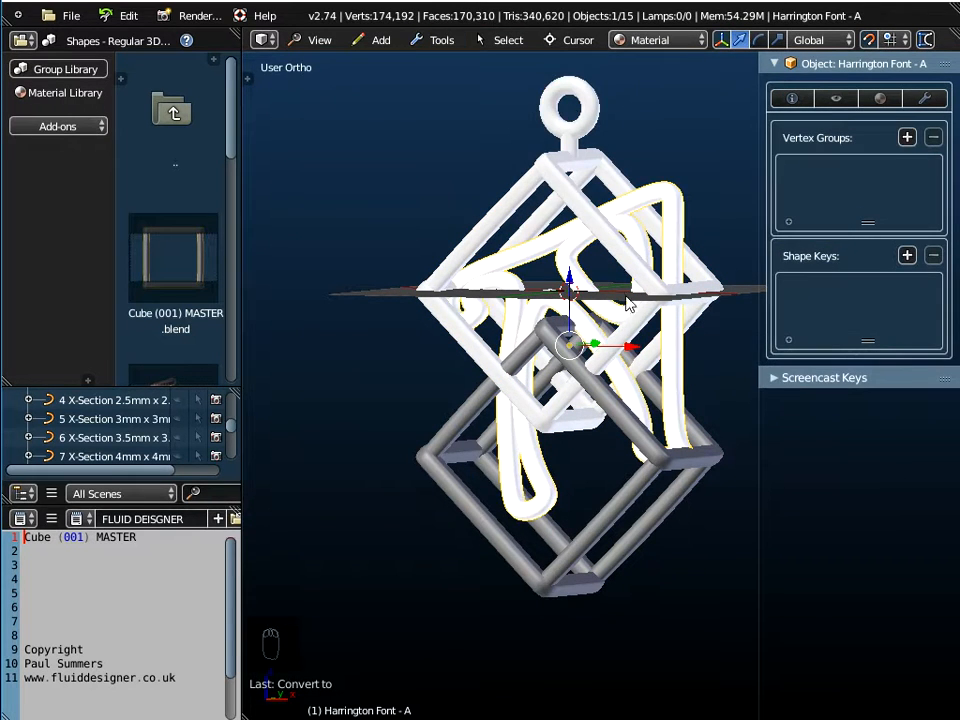
- Convert the lower cube from a curve to a mesh
{"action": "right_click", "coordinate": [619, 505]}
{"action": "left_click", "coordinate": [440, 40]}
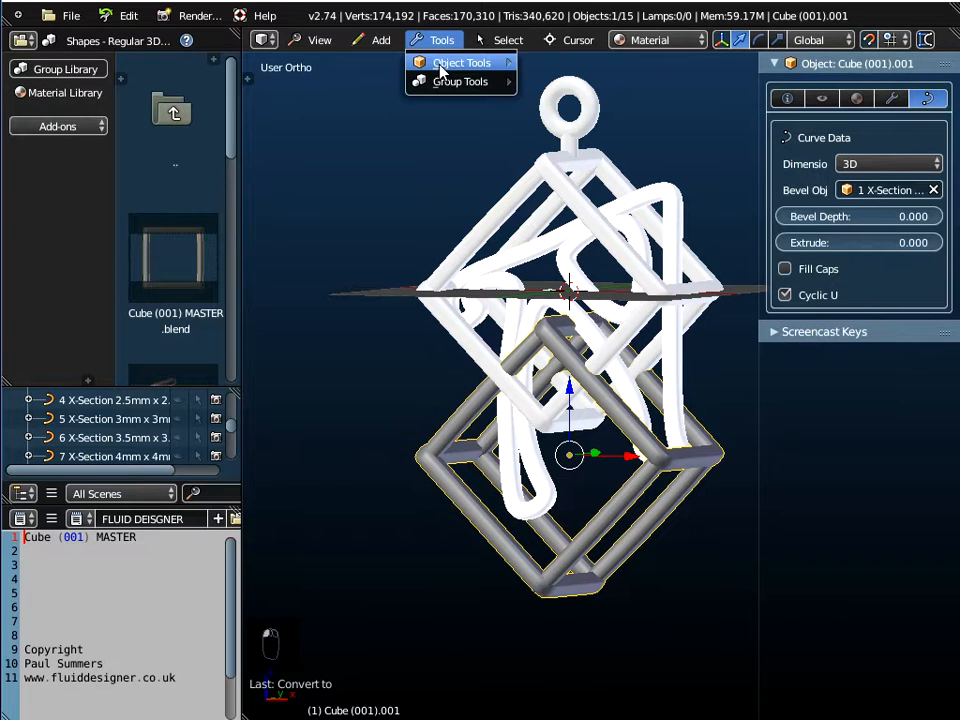
{"action": "mouse_move", "coordinate": [441, 70]}
{"action": "left_click", "coordinate": [574, 108]}
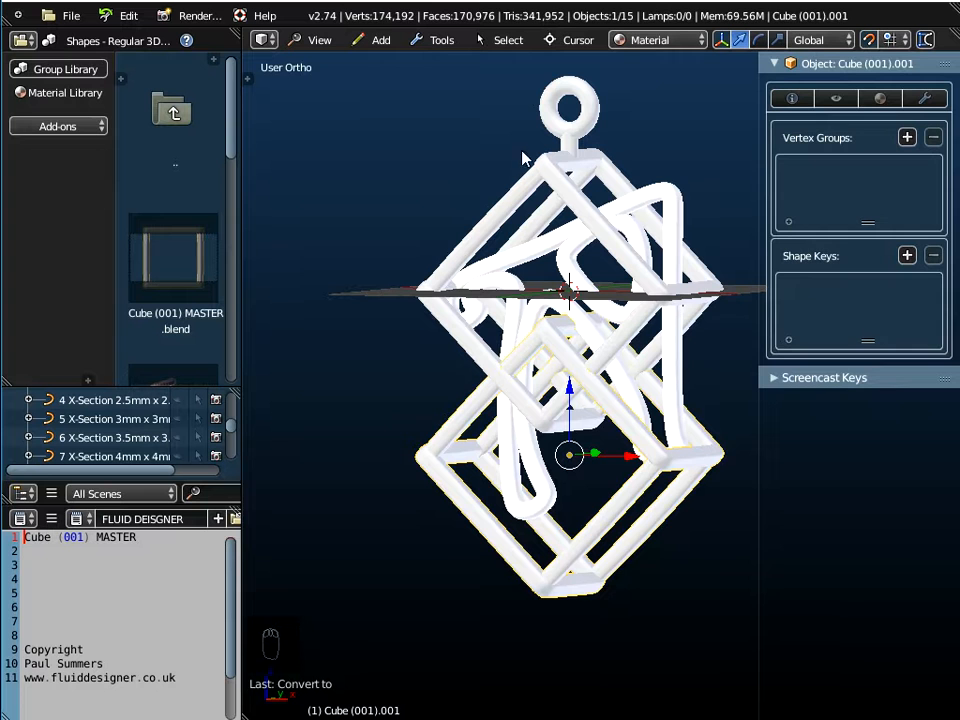
- Join both cubes, the wire connector and the letter A into a single mesh object
{"action": "right_click", "coordinate": [505, 210], "text": "shift"}
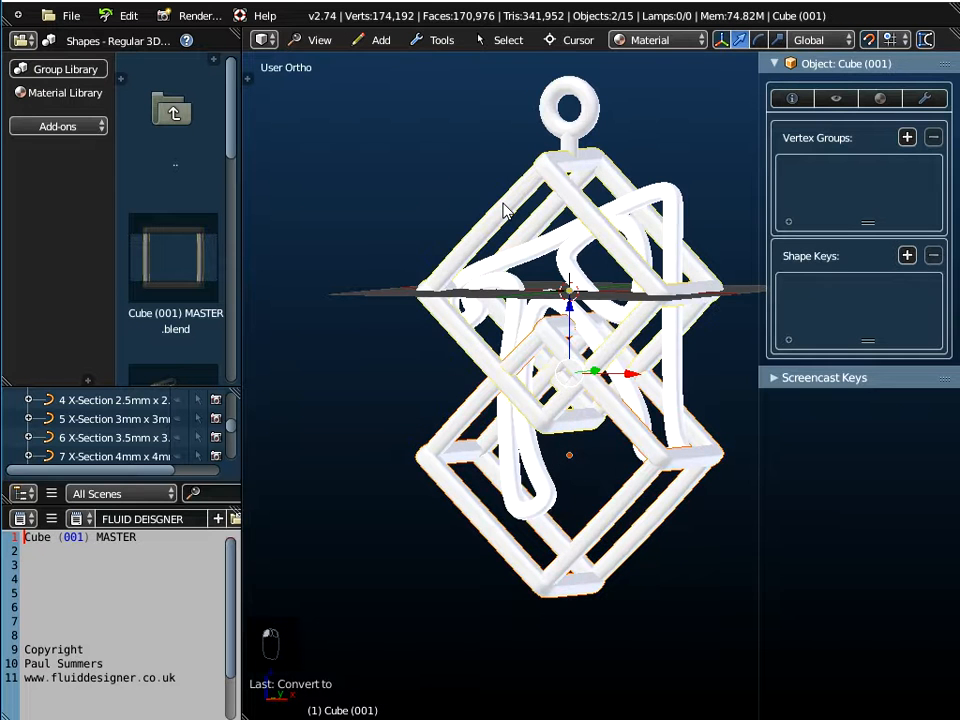
{"action": "right_click", "coordinate": [588, 110], "text": "shift"}
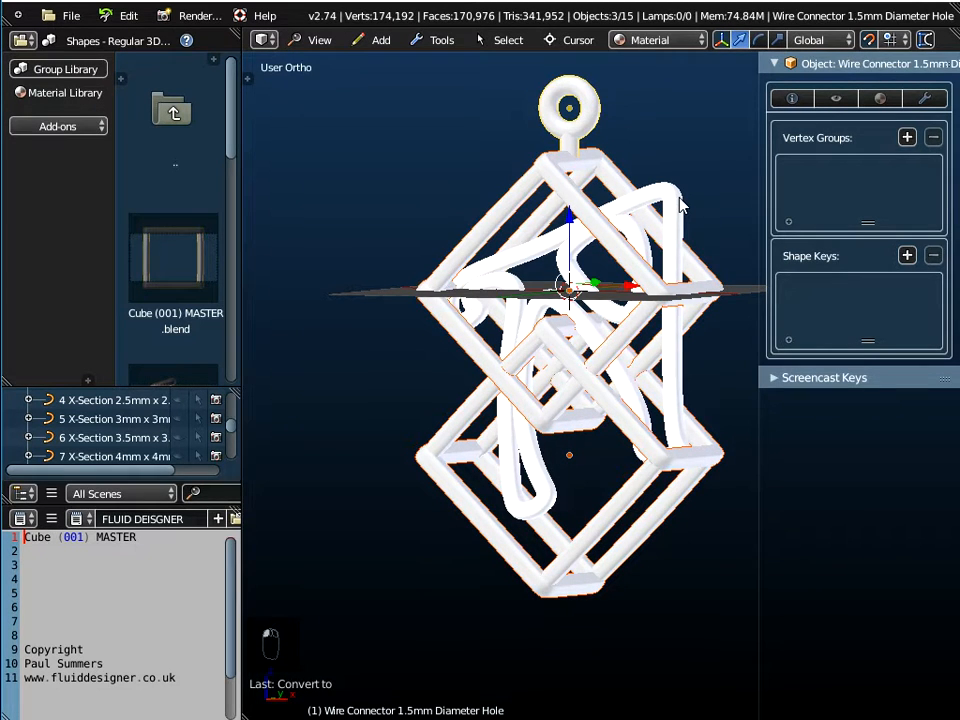
{"action": "right_click", "coordinate": [676, 200], "text": "shift"}
{"action": "left_click", "coordinate": [442, 40]}
{"action": "mouse_move", "coordinate": [447, 67]}
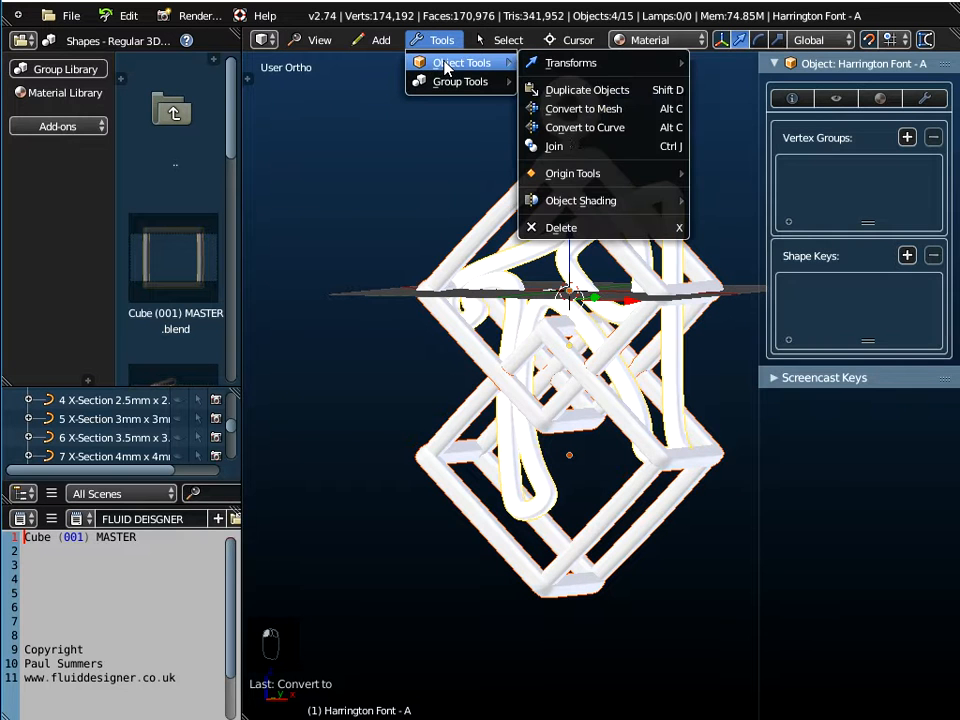
{"action": "left_click", "coordinate": [562, 148]}
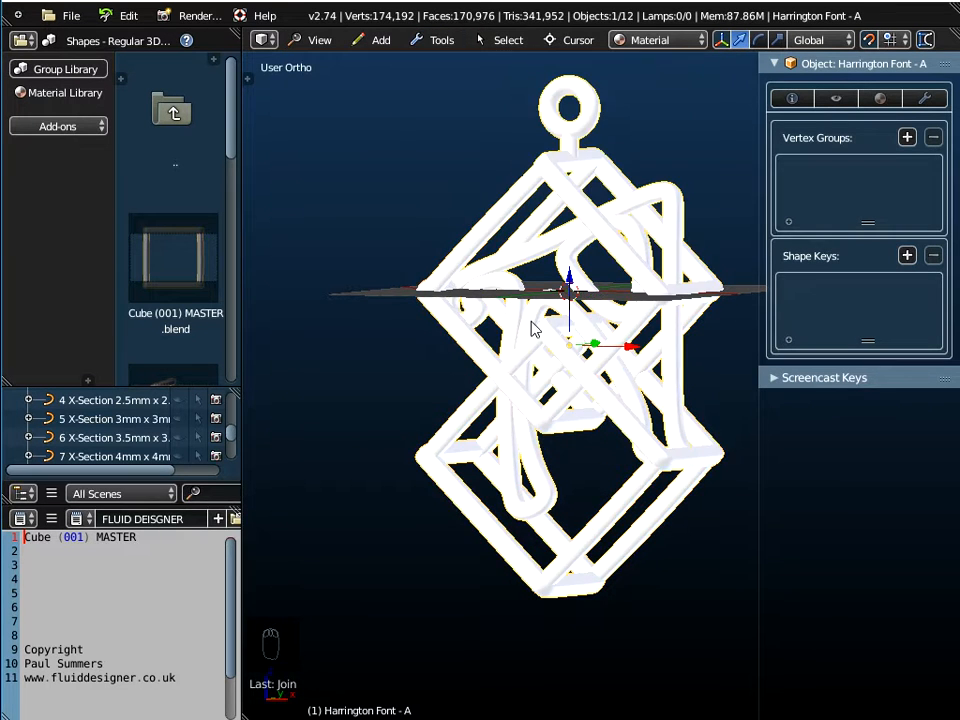
- Calculate the joined earring's volume with the 3D printing tools, read the output and hide the tools again
{"action": "middle_click_drag", "start_coordinate": [519, 441], "coordinate": [376, 348]}
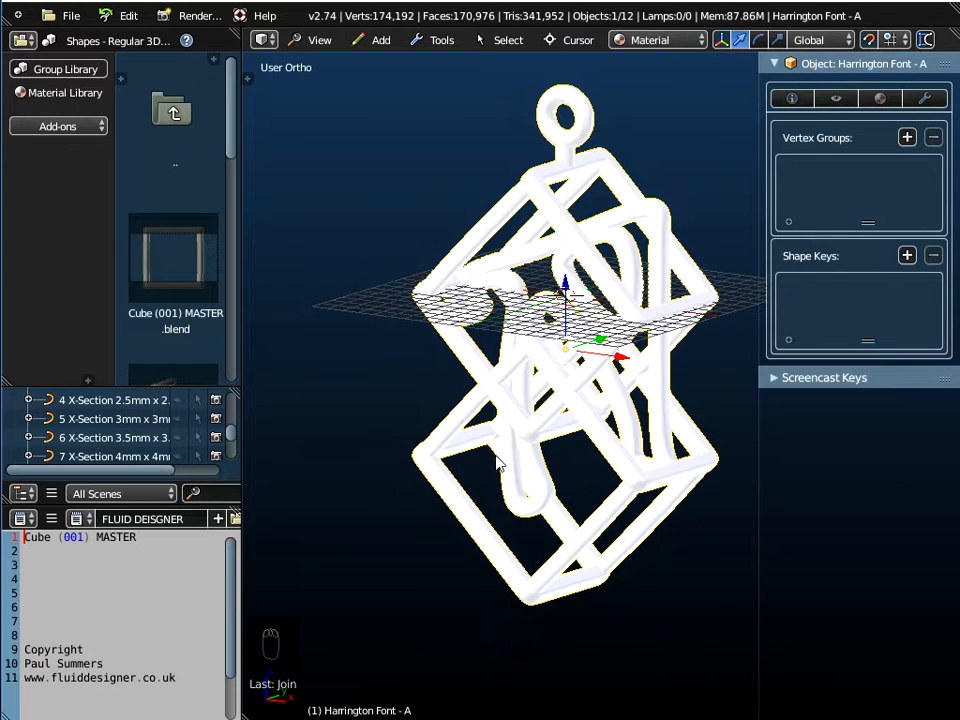
{"action": "left_click", "coordinate": [247, 79]}
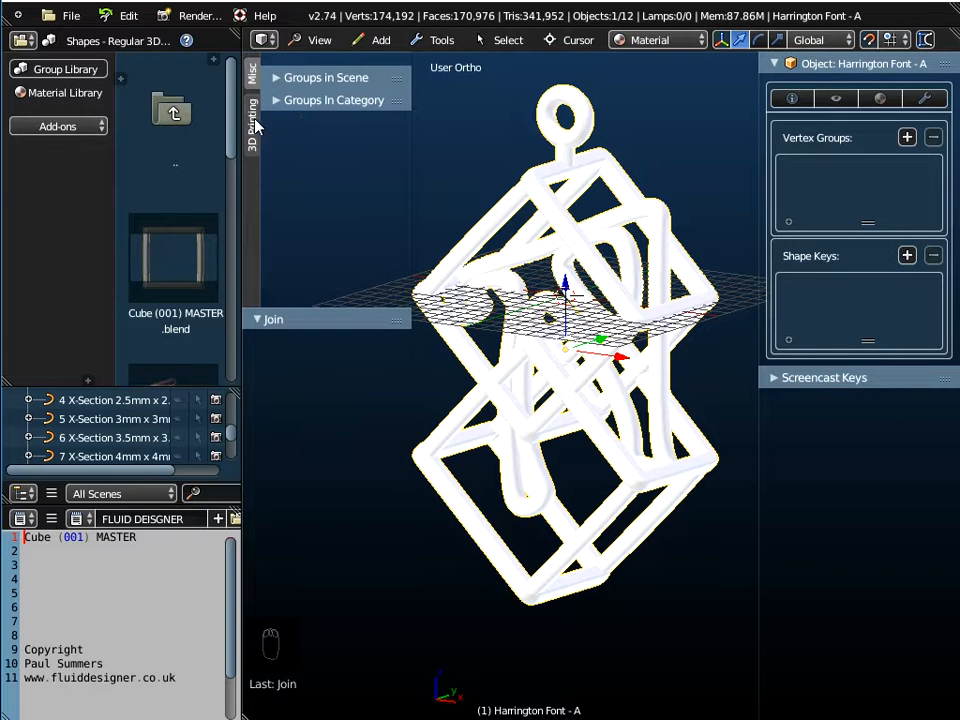
{"action": "left_click", "coordinate": [252, 125]}
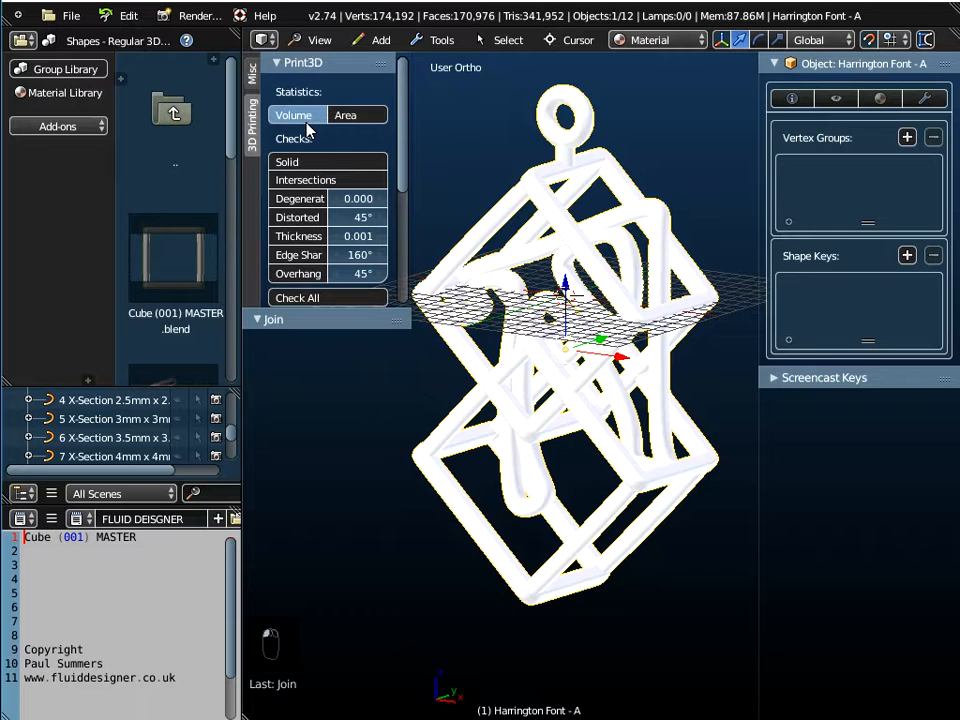
{"action": "scroll", "coordinate": [333, 179], "scroll_direction": "down", "scroll_amount": 6}
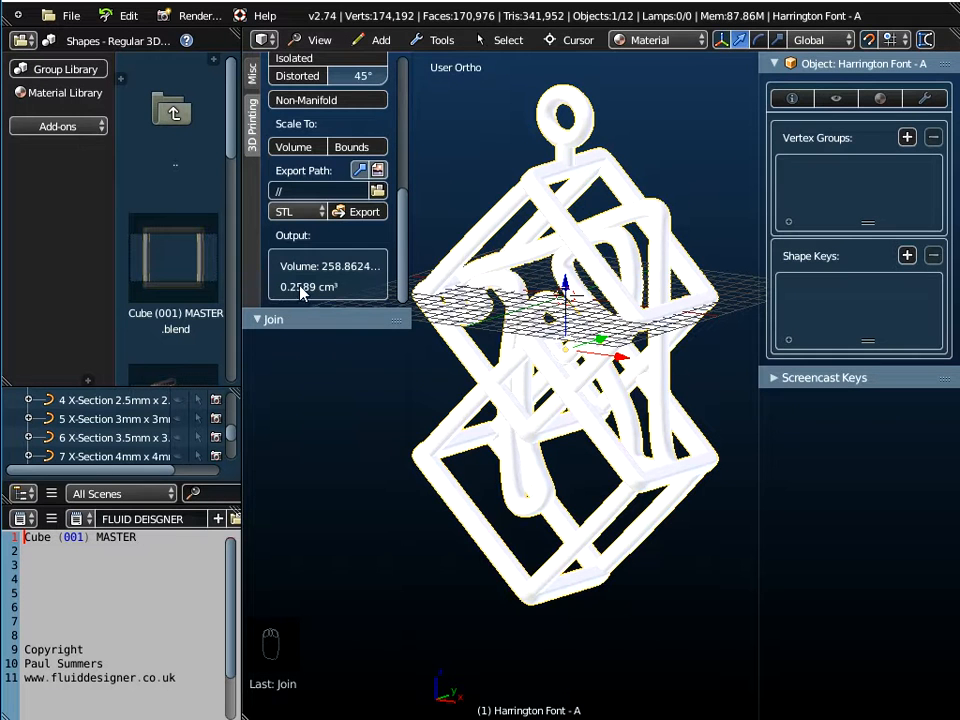
{"action": "middle_click_drag", "start_coordinate": [558, 293], "coordinate": [587, 231]}
{"action": "middle_click_drag", "start_coordinate": [571, 287], "coordinate": [420, 255]}
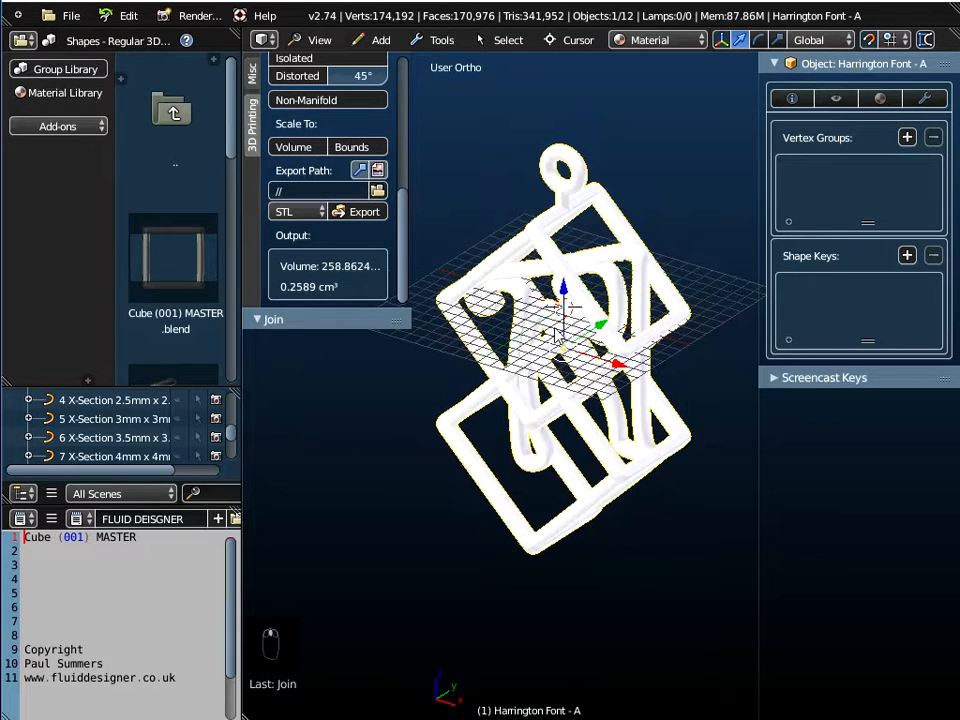
{"action": "left_click_drag", "start_coordinate": [411, 262], "coordinate": [241, 247]}
{"action": "middle_click_drag", "start_coordinate": [532, 358], "coordinate": [492, 397]}
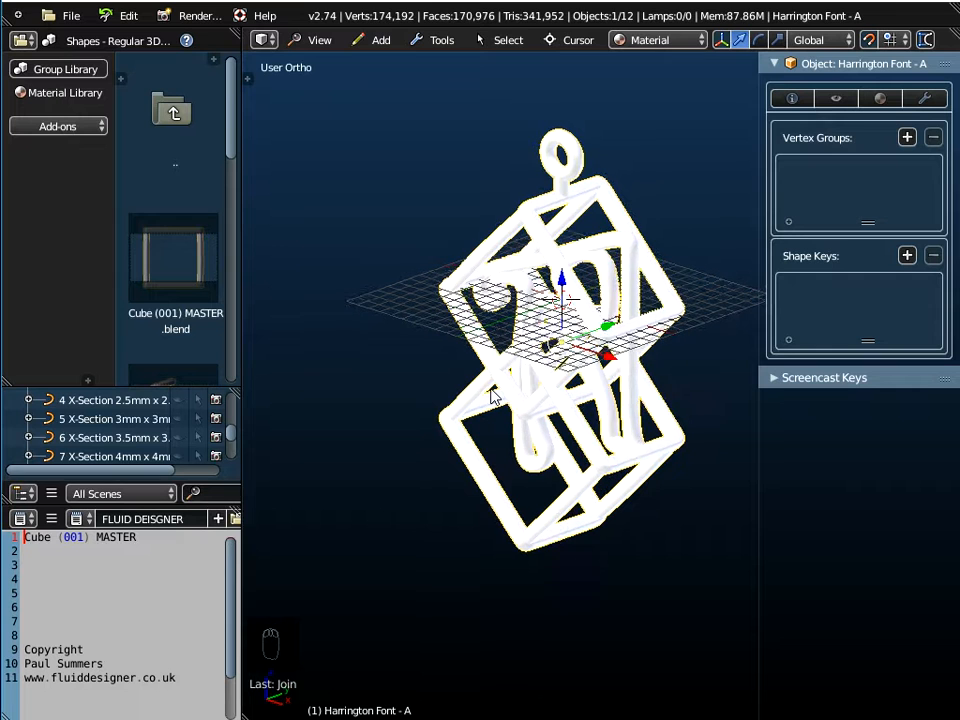
{"action": "left_click", "coordinate": [62, 16]}
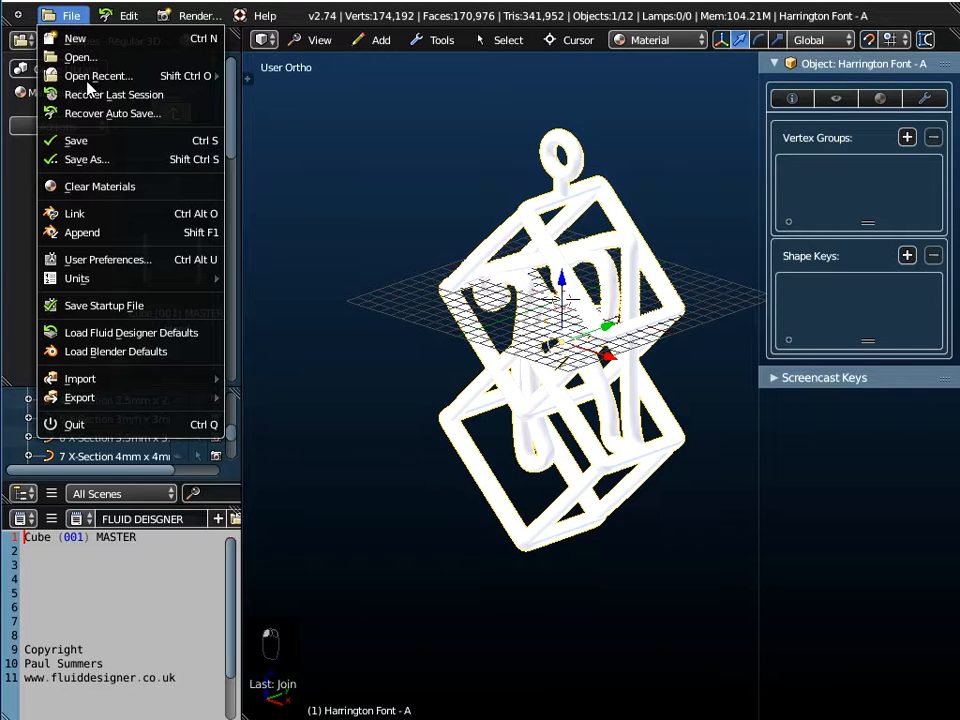
{"action": "mouse_move", "coordinate": [94, 400]}
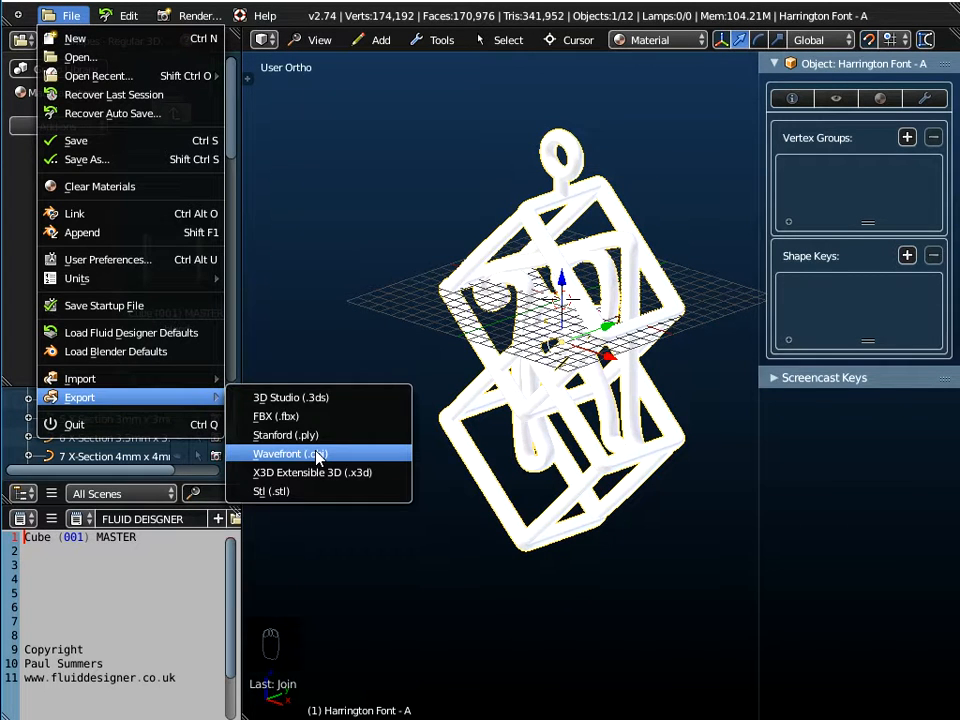
{"action": "left_click", "coordinate": [318, 456]}
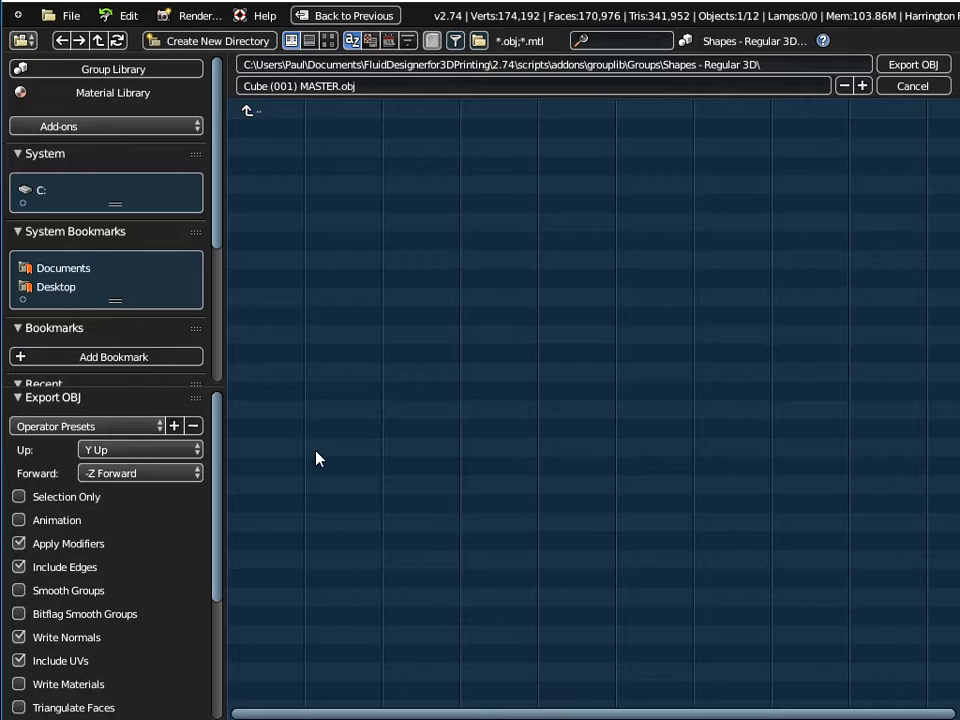
{"action": "left_click", "coordinate": [57, 288]}
{"action": "left_click", "coordinate": [370, 261]}
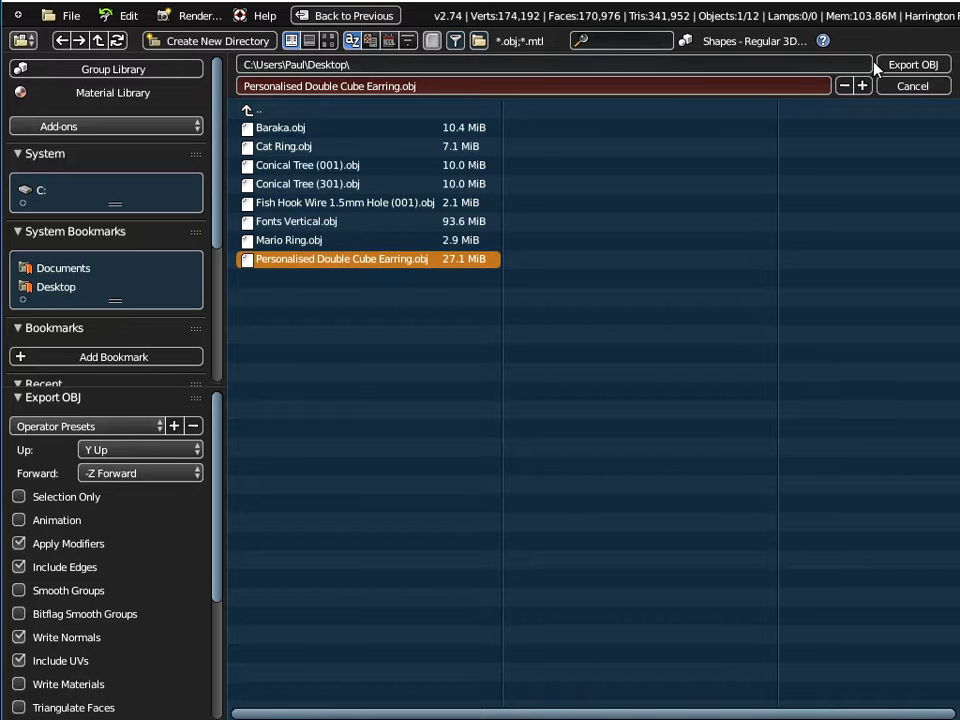
{"action": "left_click", "coordinate": [903, 87]}
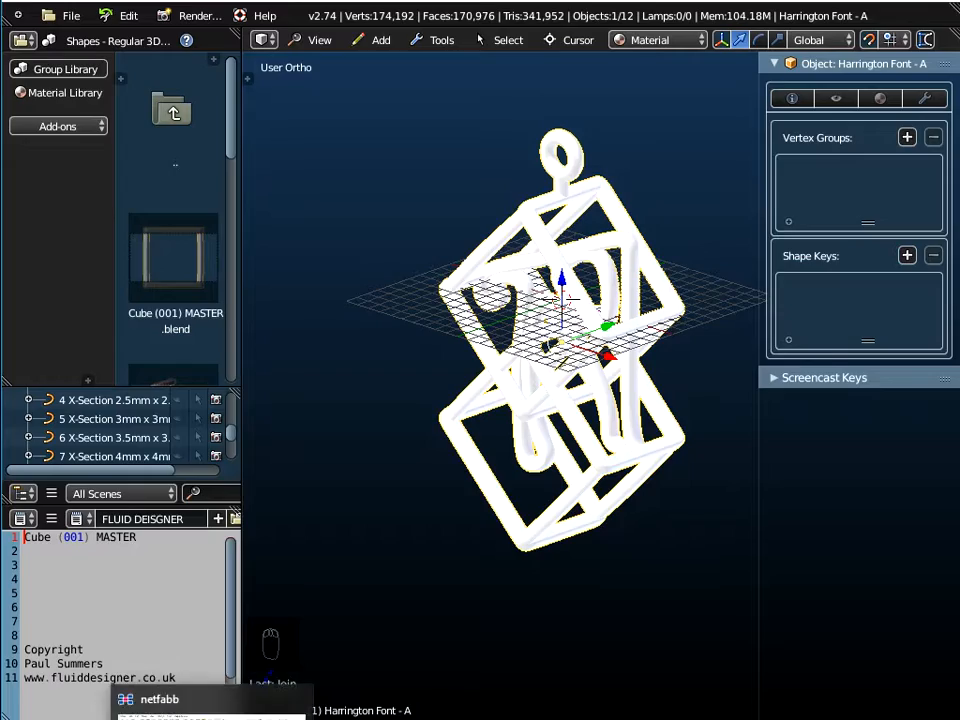
- Switch to netfabb Basic and examine the Personalised Double Cube Earring part with its dimensions and volume
{"action": "left_click", "coordinate": [214, 712]}
{"action": "right_click_drag", "start_coordinate": [350, 483], "coordinate": [350, 390]}
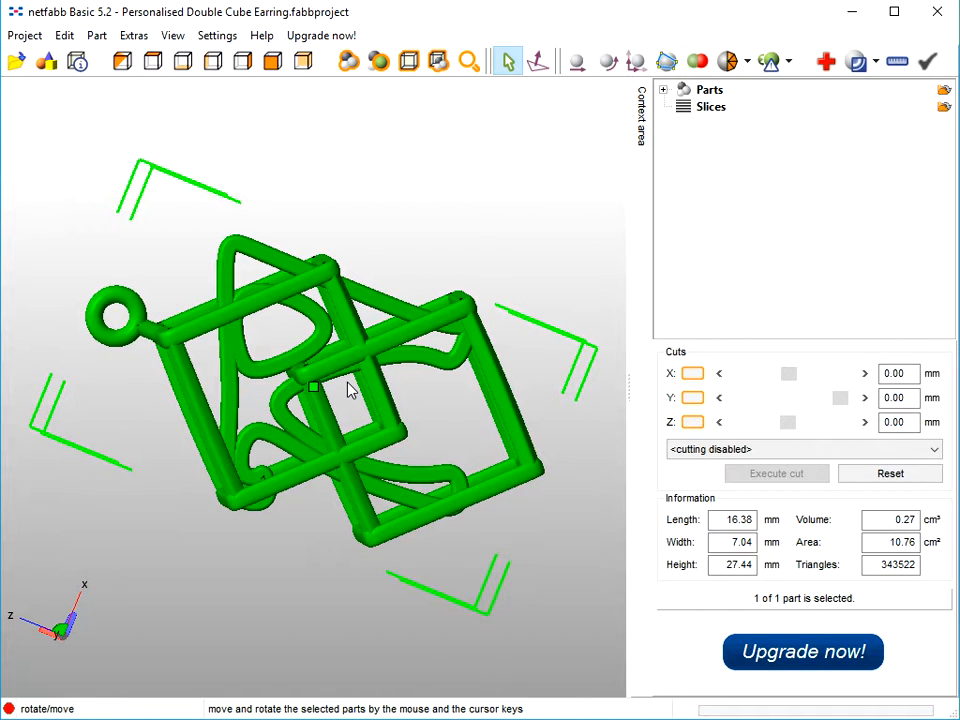
{"action": "mouse_move", "coordinate": [487, 719]}
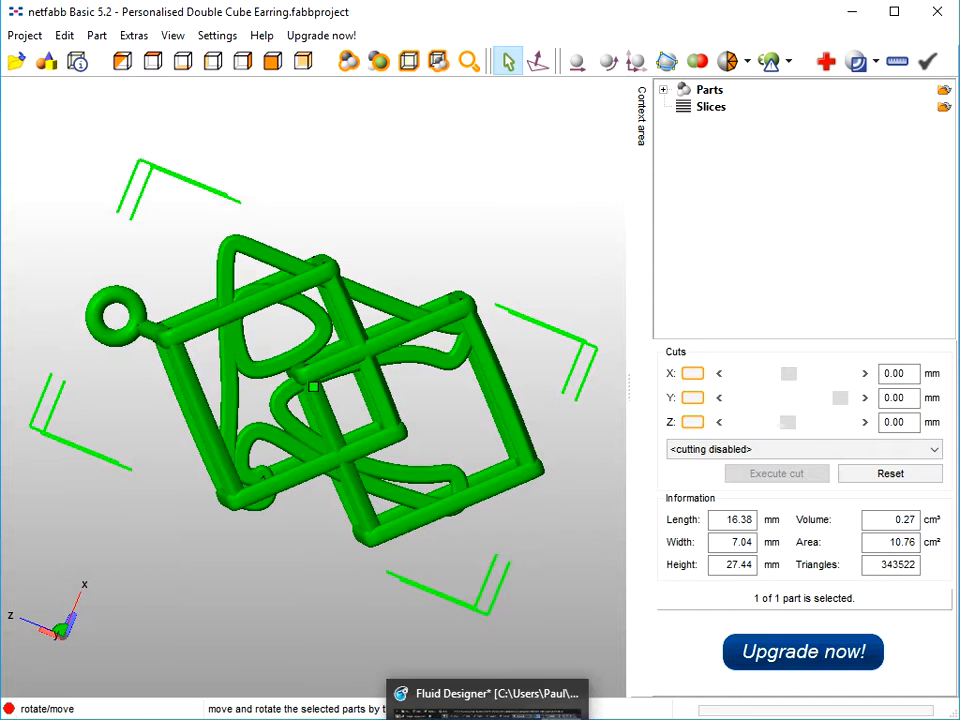